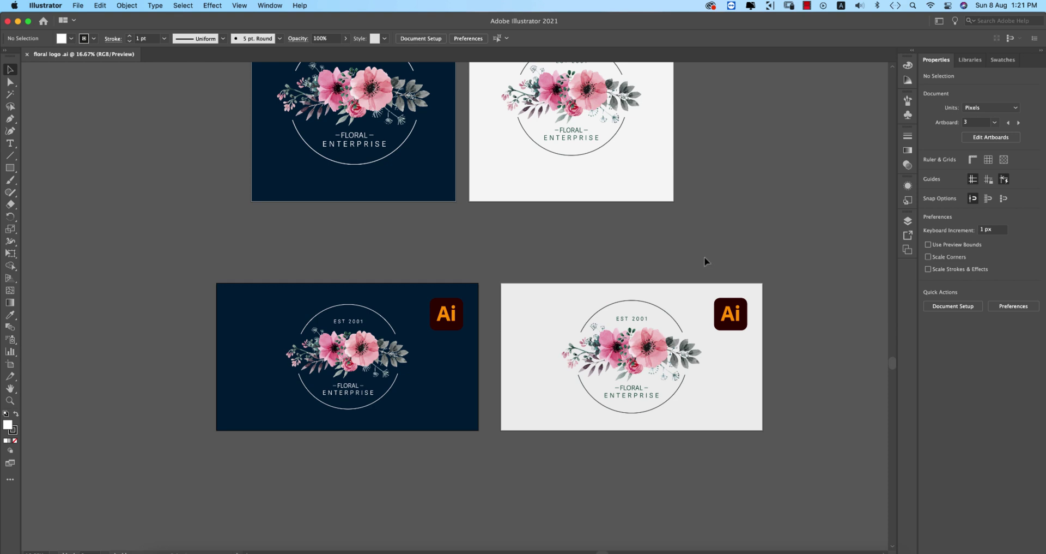
Start a new document and name it 'floral logo'.
scroll(704, 257, "up", 3)
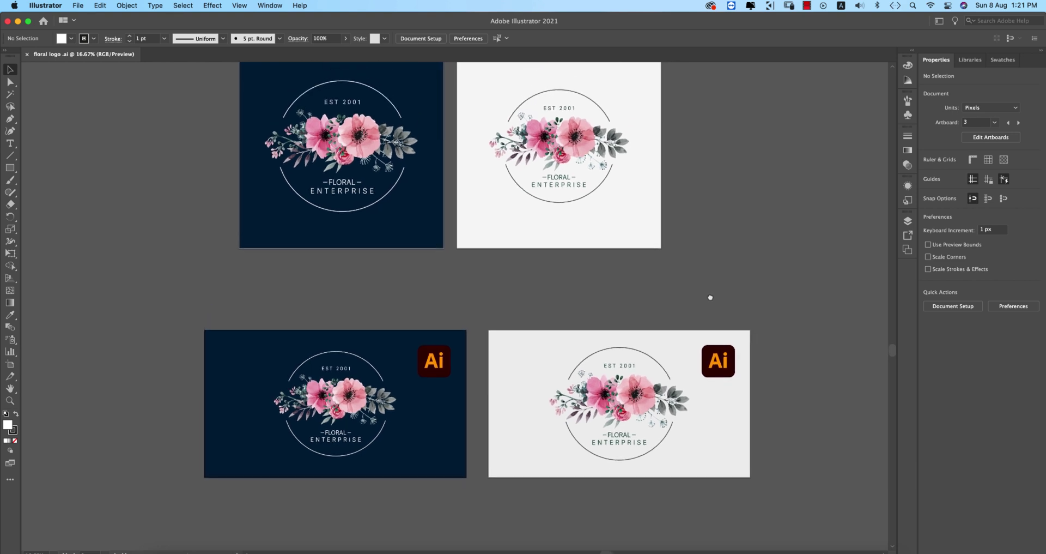
scroll(708, 295, "up", 2)
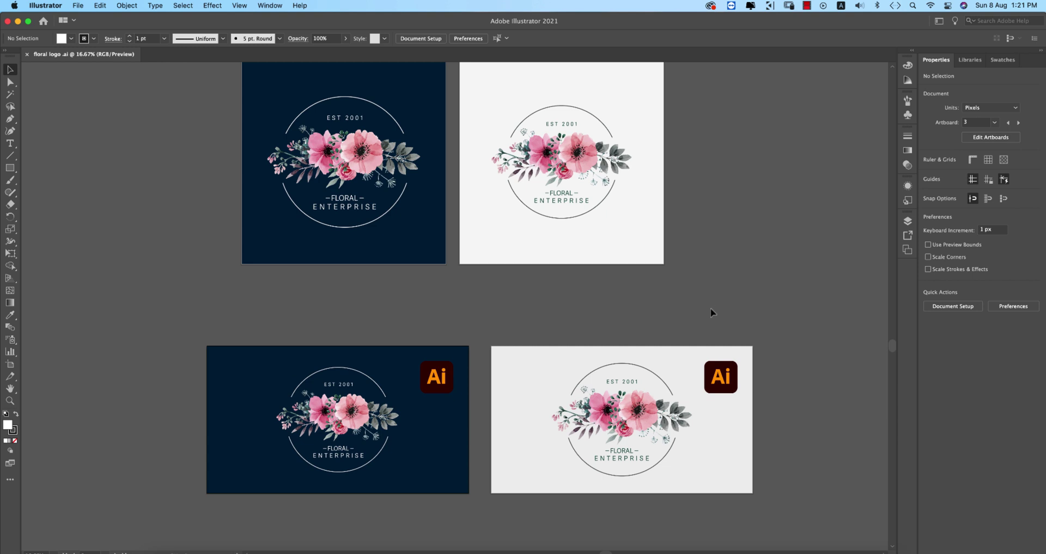
scroll(710, 307, "left", 3)
scroll(743, 307, "down", 1)
scroll(742, 306, "right", 1)
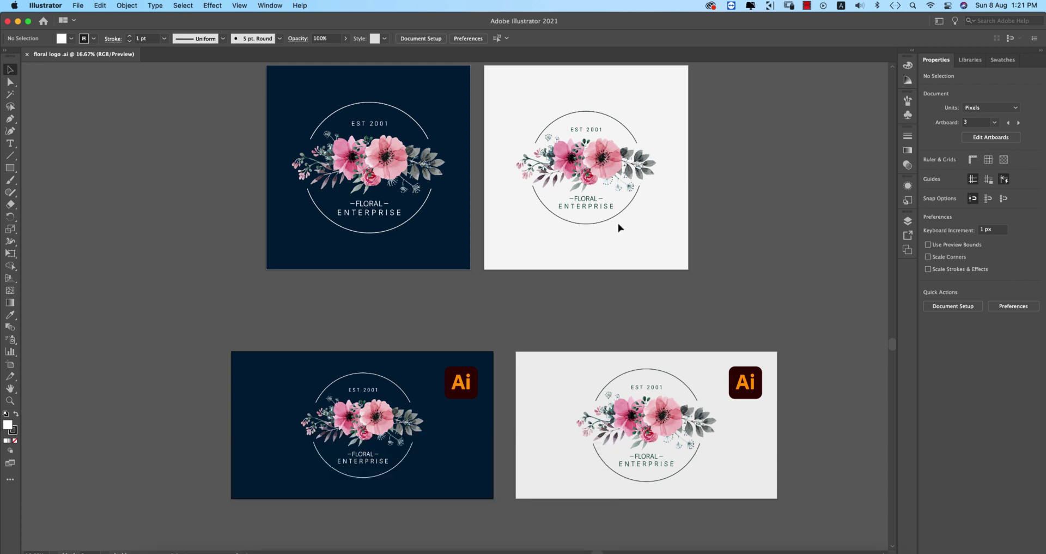
left_click(78, 6)
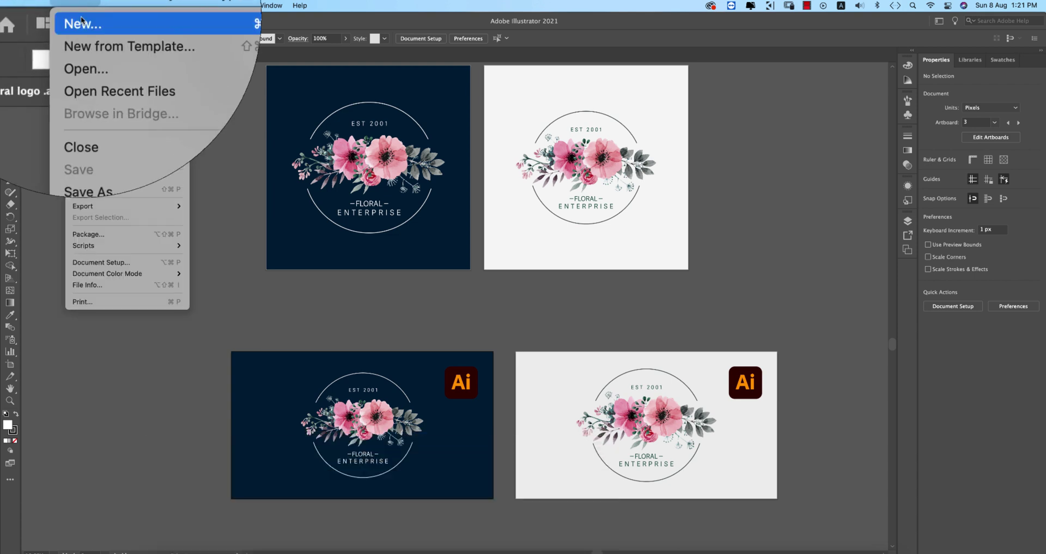
left_click(90, 17)
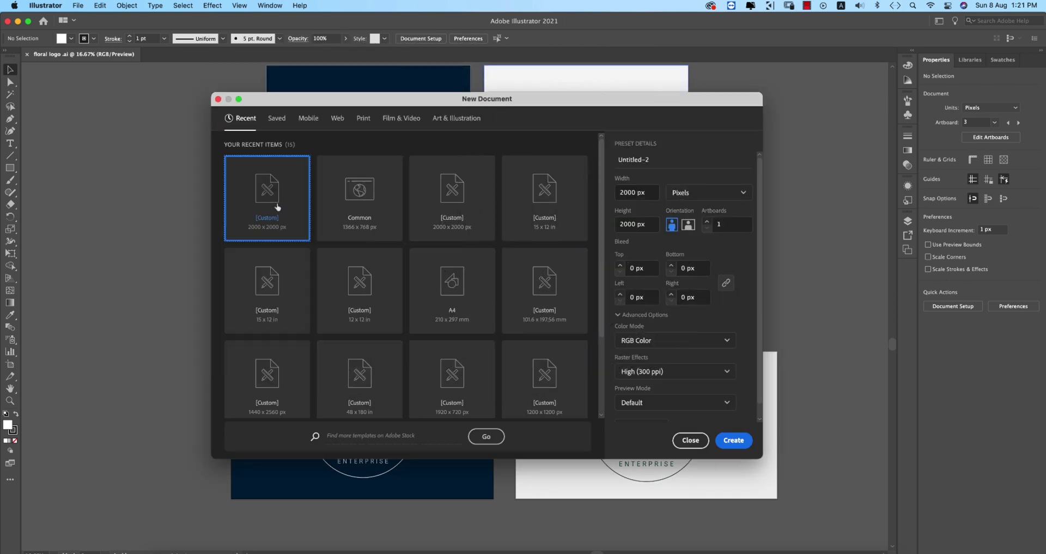
left_click_drag(650, 161, 591, 162)
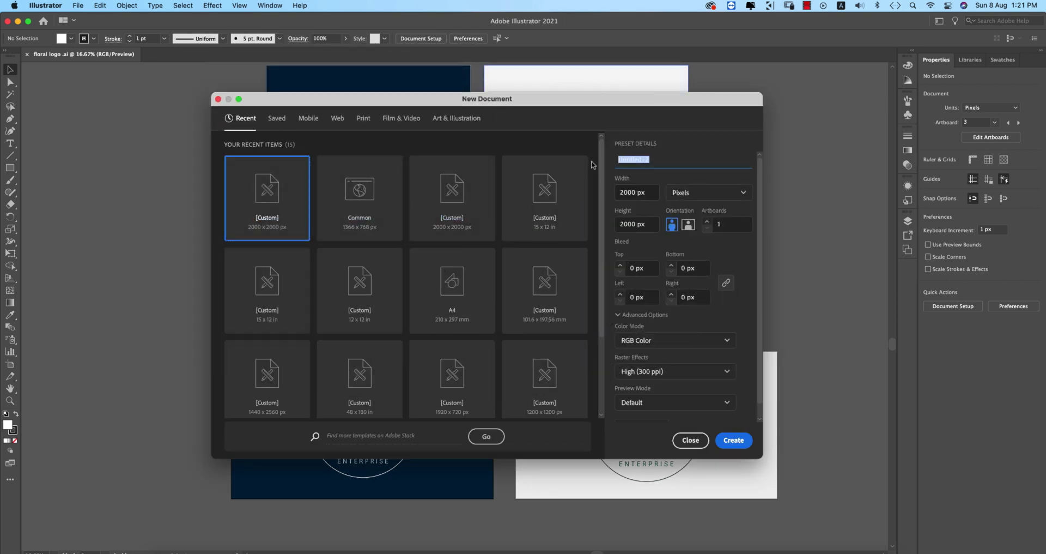
left_click_drag(648, 224, 620, 228)
left_click(640, 162)
type("floral logo")
Keep RGB Color mode at 2000 × 2000 px and create the document.
left_click(708, 342)
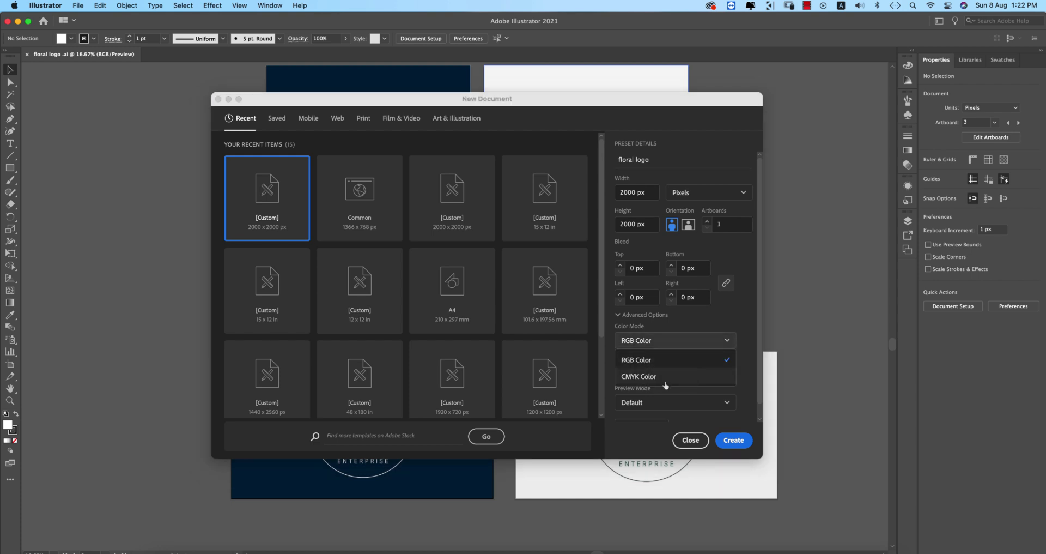
left_click(750, 314)
left_click(624, 315)
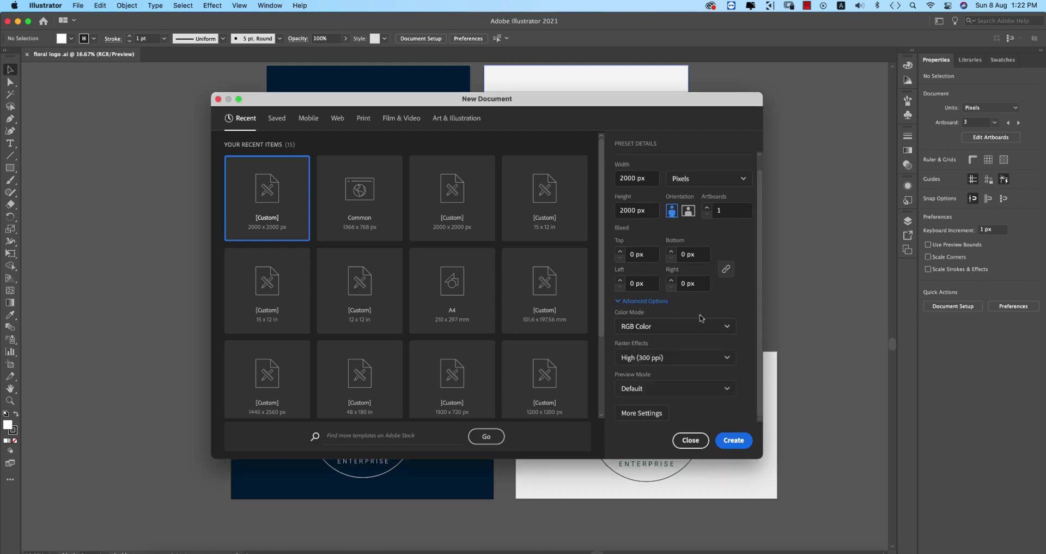
left_click(726, 442)
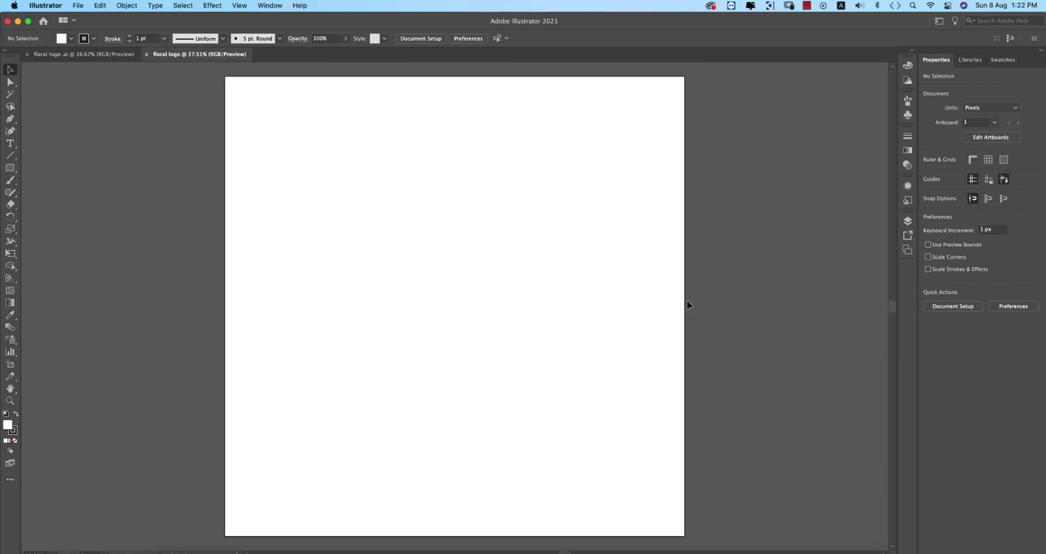
Place the pink watercolour floral PNG on the pasteboard beside the blank artboard.
scroll(688, 319, "down", 1)
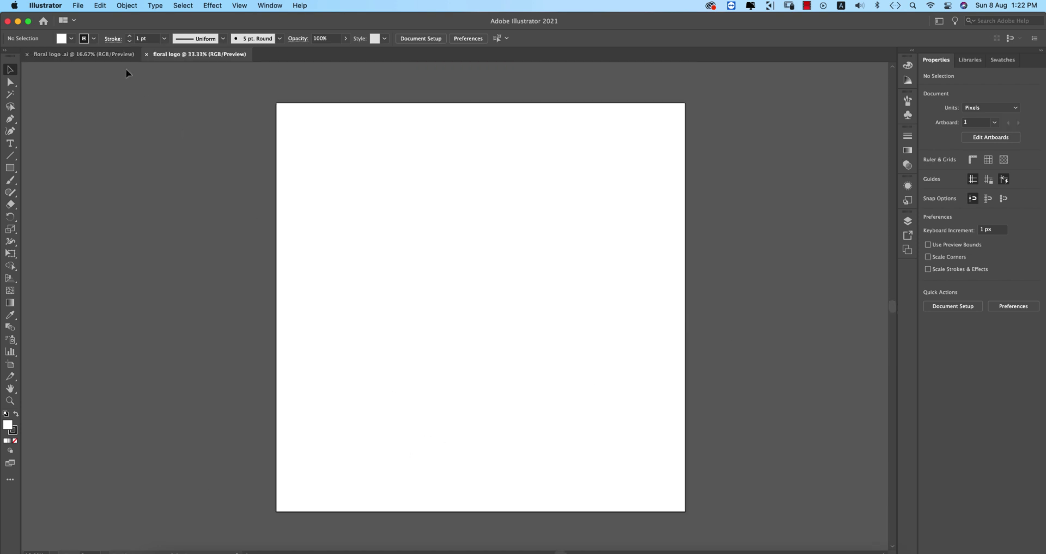
left_click(74, 7)
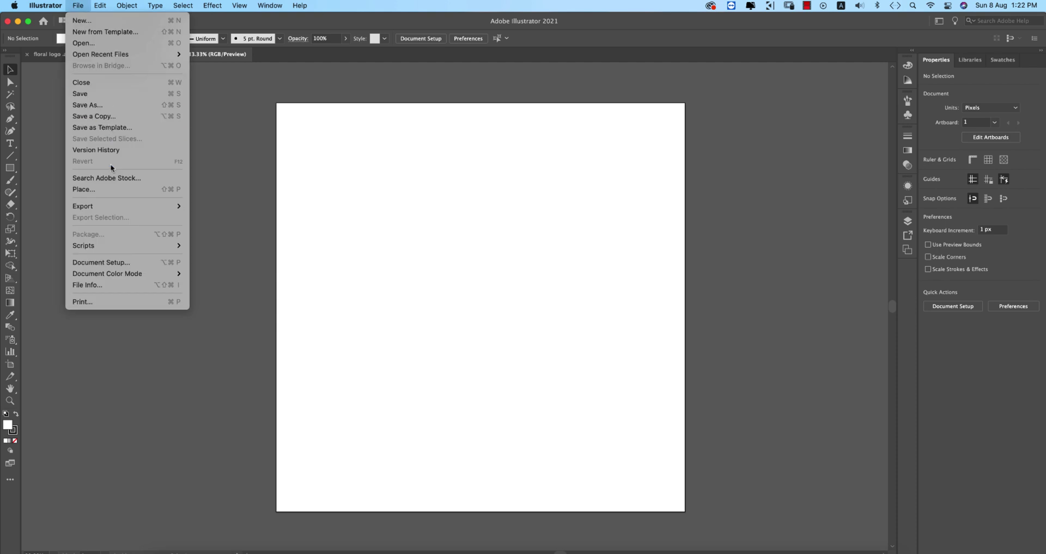
left_click(158, 199)
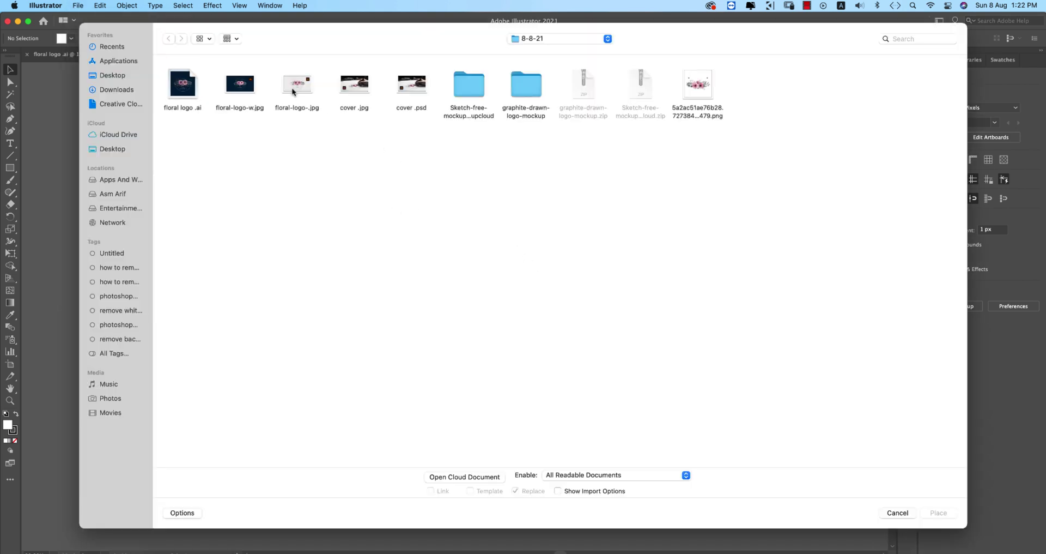
double_click(697, 87)
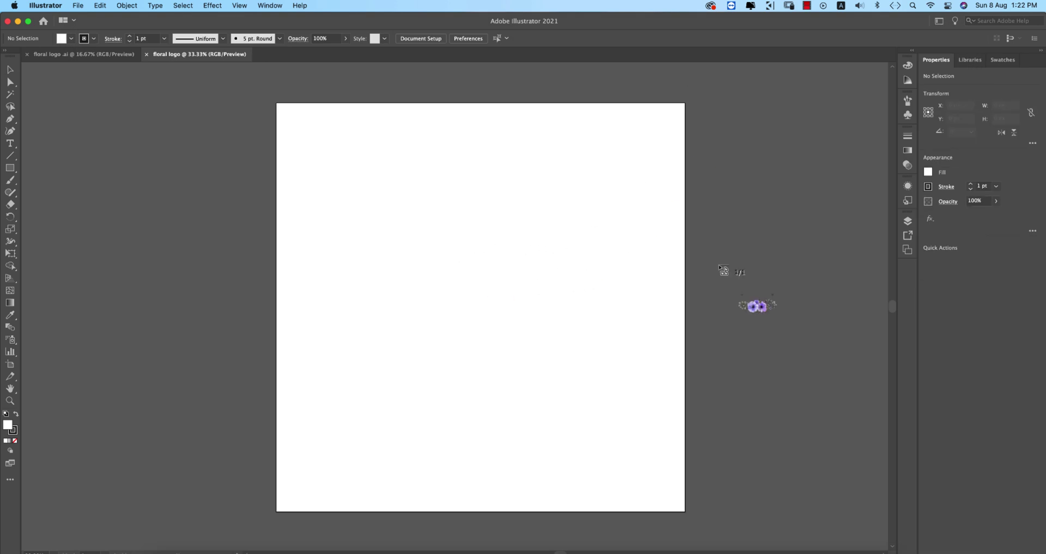
scroll(601, 277, "right", 3)
scroll(601, 276, "right", 6)
left_click_drag(554, 169, 786, 483)
left_click(727, 414)
left_click_drag(682, 315, 660, 324)
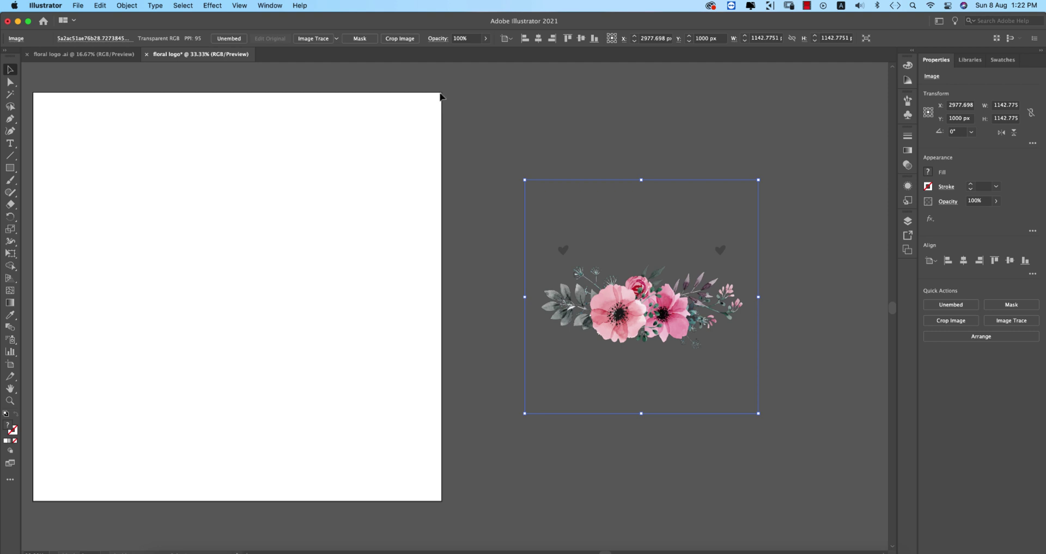
Image Trace the floral PNG with the High Fidelity Photo preset, then expand it into vectors.
left_click(270, 5)
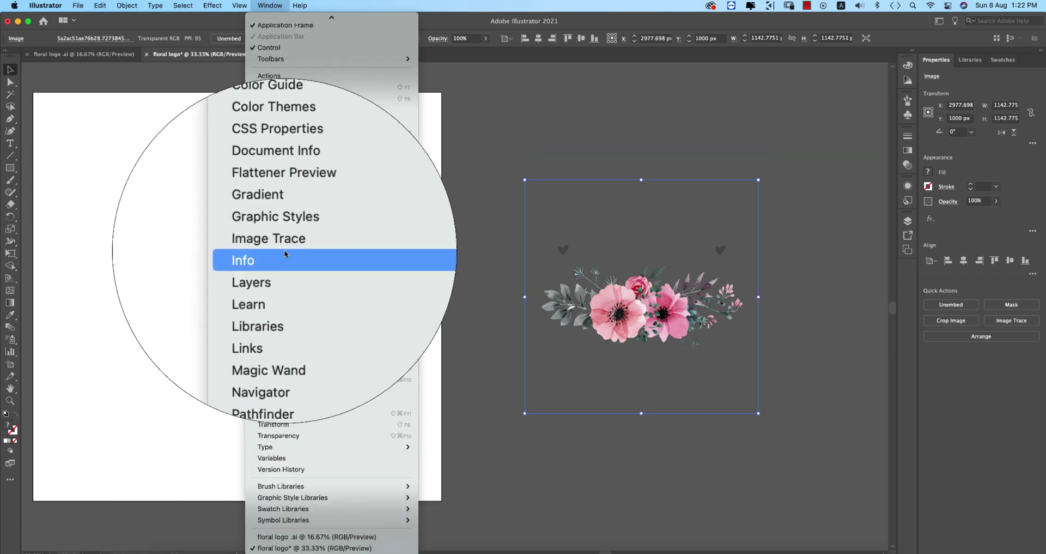
left_click(286, 246)
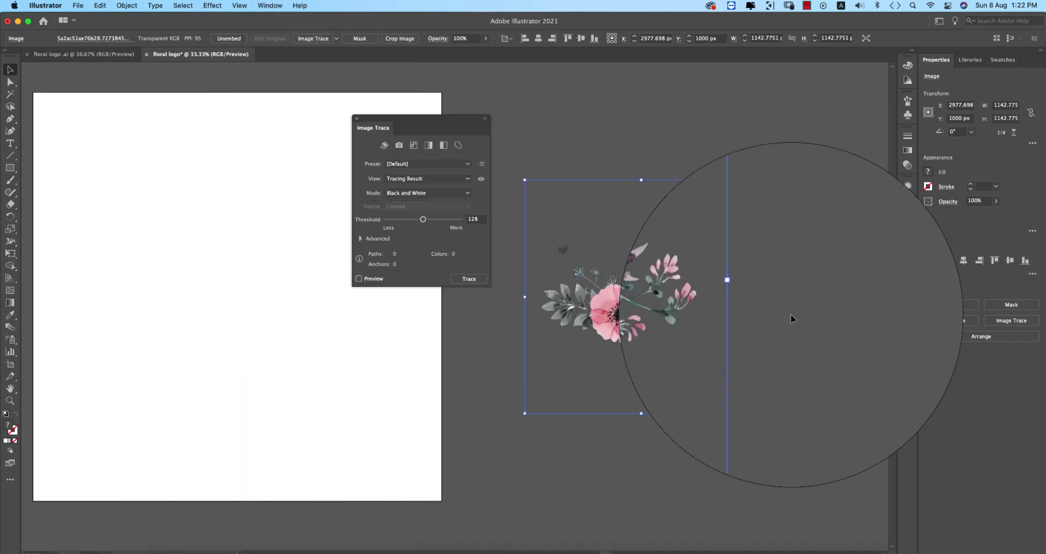
left_click(361, 280)
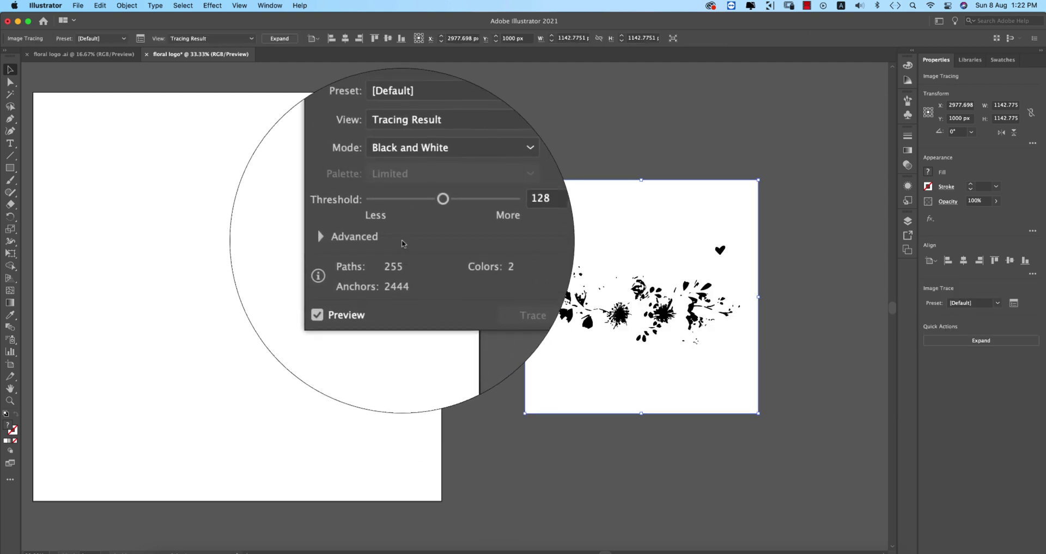
left_click(461, 161)
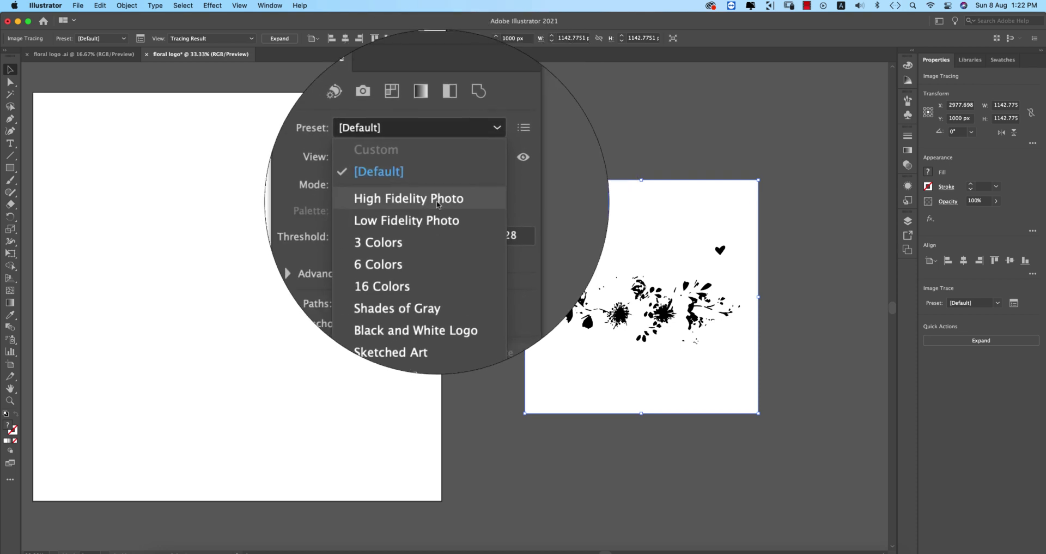
left_click(436, 202)
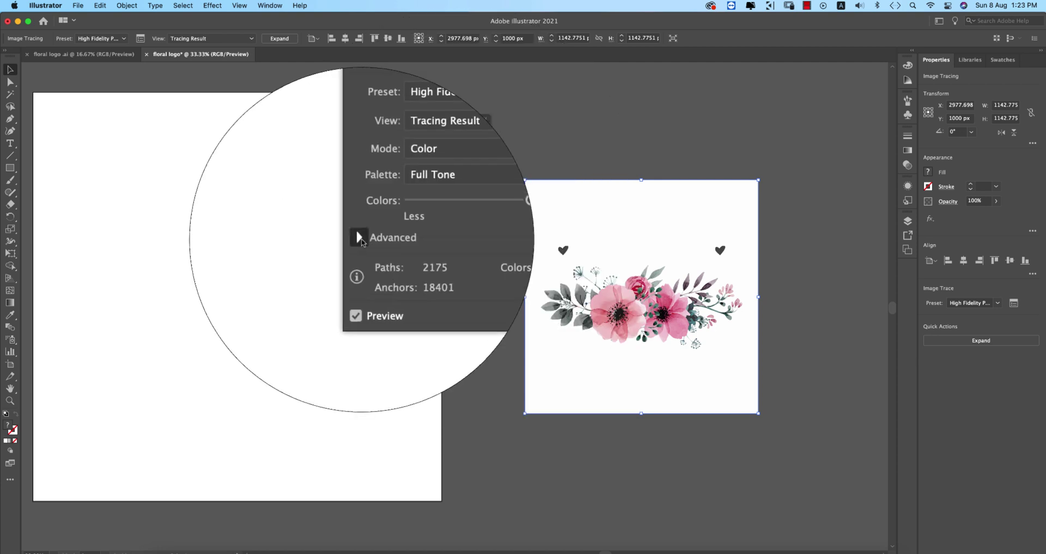
left_click(360, 238)
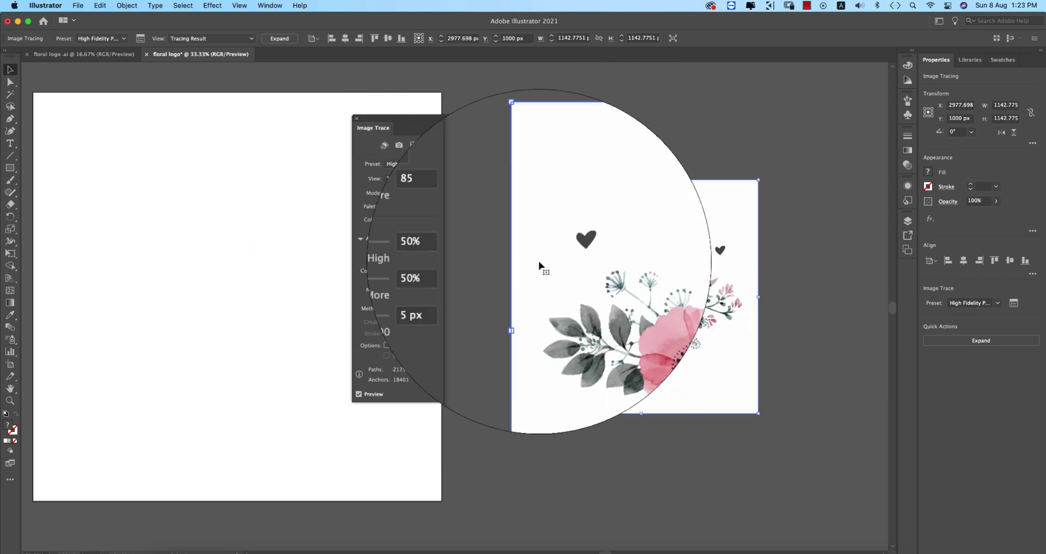
left_click(280, 38)
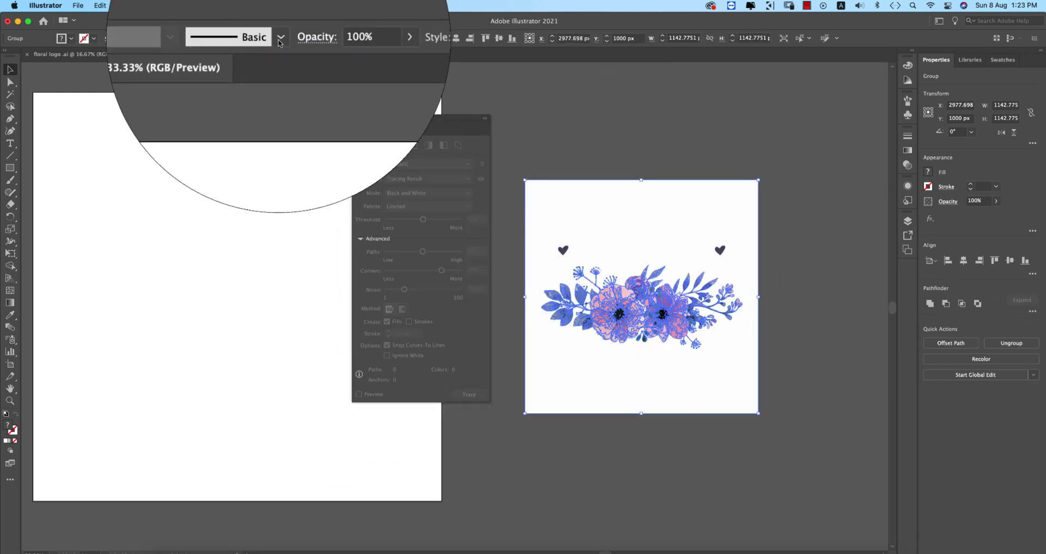
Isolate the traced group and delete every white background shape via Select > Same > Fill Color.
left_click(357, 118)
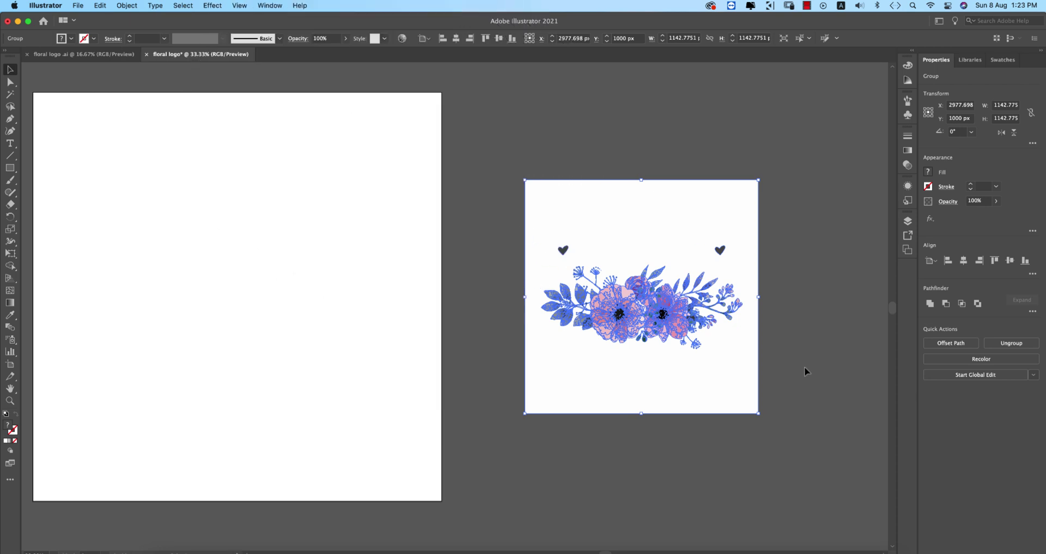
key("super+z")
key("super+z")
key("super+shift+z")
key("super+shift+z")
double_click(673, 243)
left_click(691, 220)
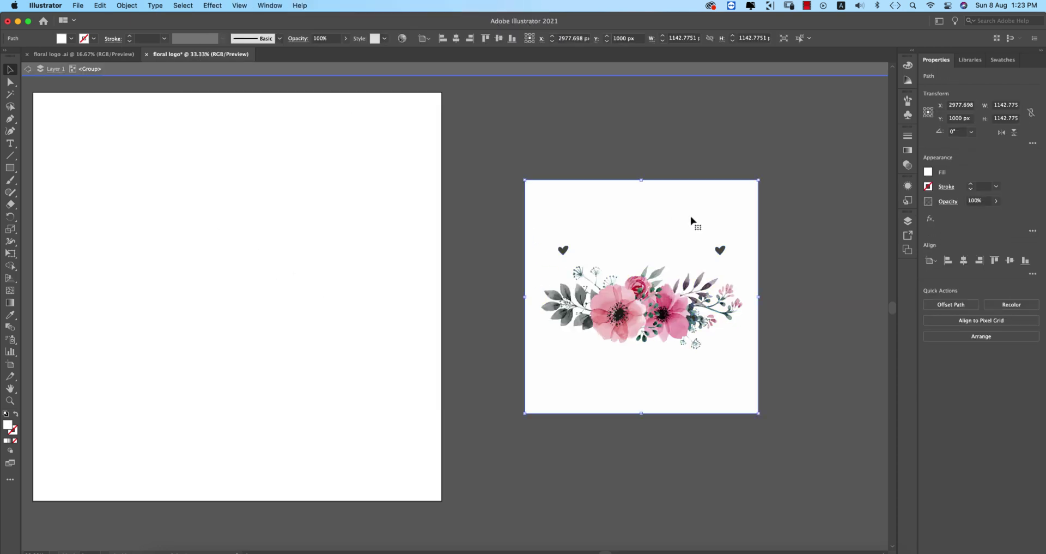
left_click(185, 6)
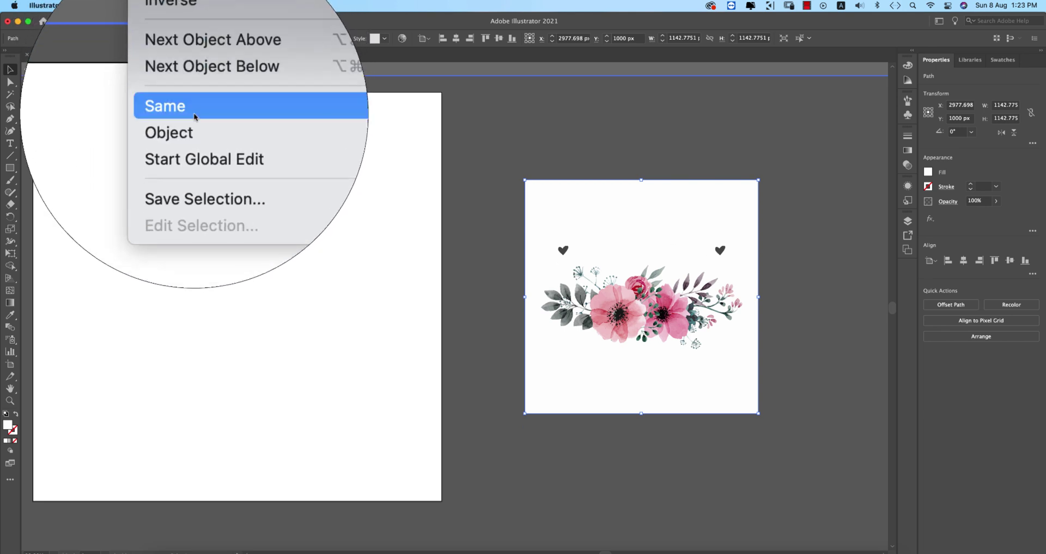
mouse_move(195, 116)
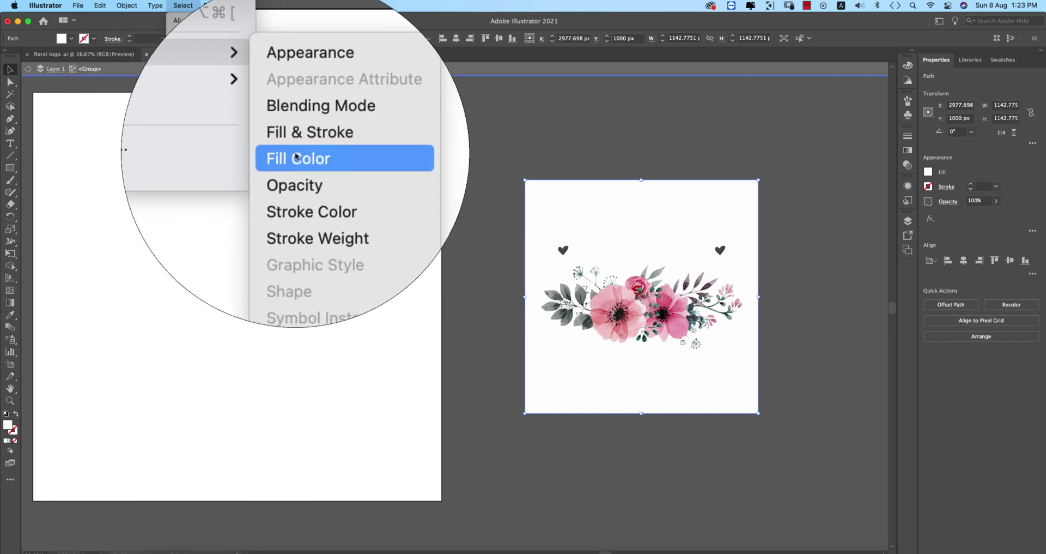
left_click(296, 156)
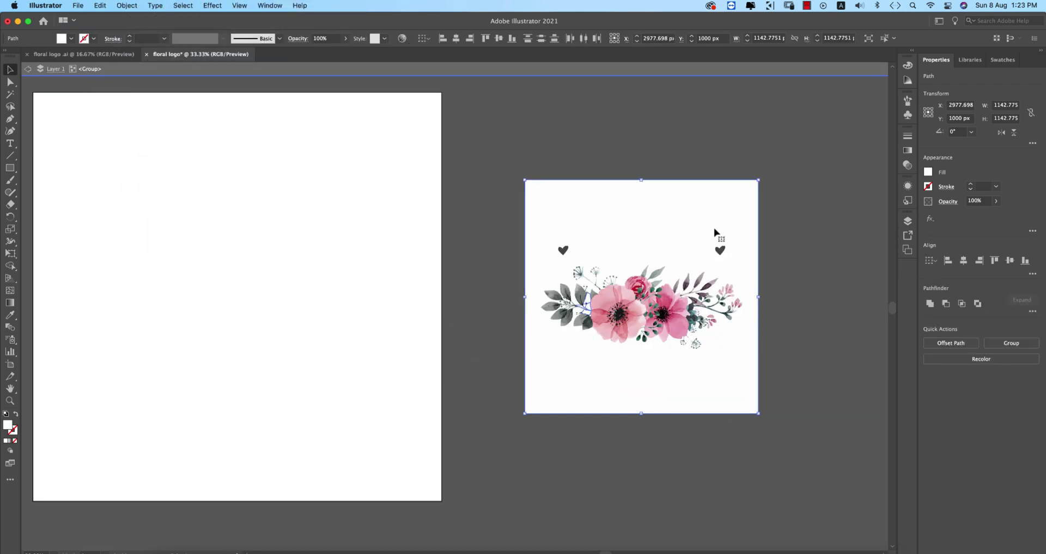
key("Delete")
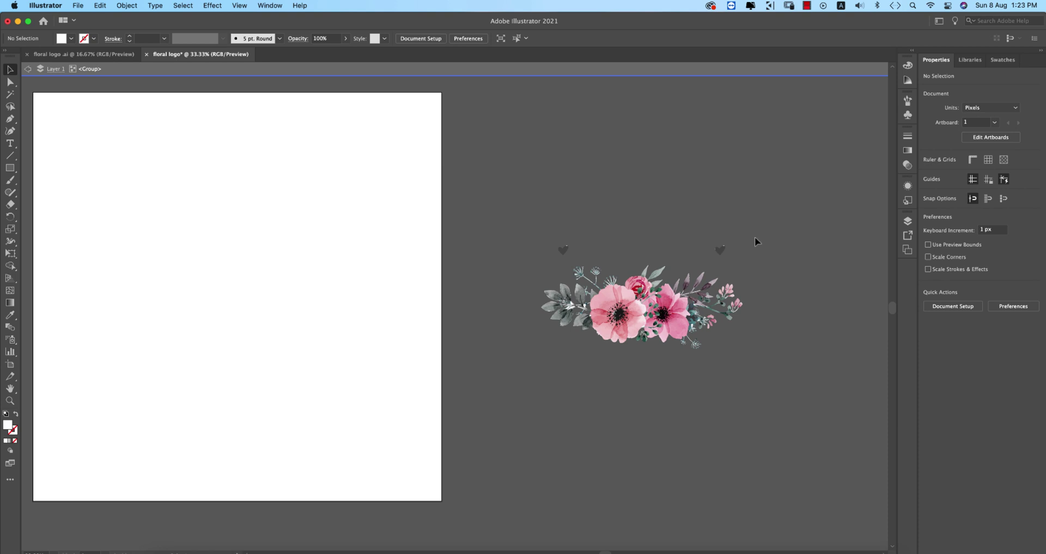
Delete the small right-hand heart and exit isolation mode.
left_click(720, 250)
key("Delete")
key("Delete")
double_click(731, 228)
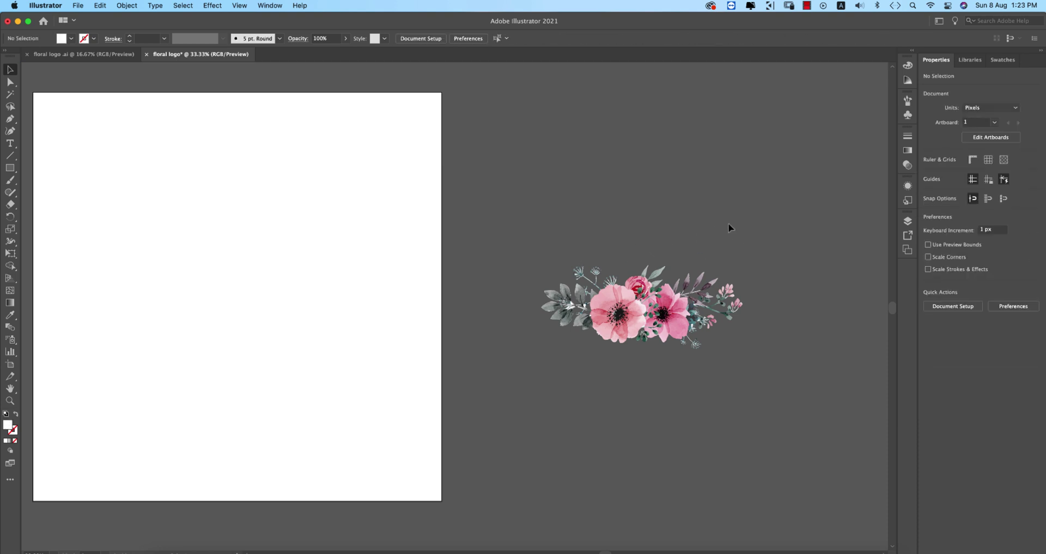
Move the bouquet onto the artboard and align it to the horizontal and vertical centre.
scroll(740, 331, "up", 2)
scroll(740, 331, "down", 4)
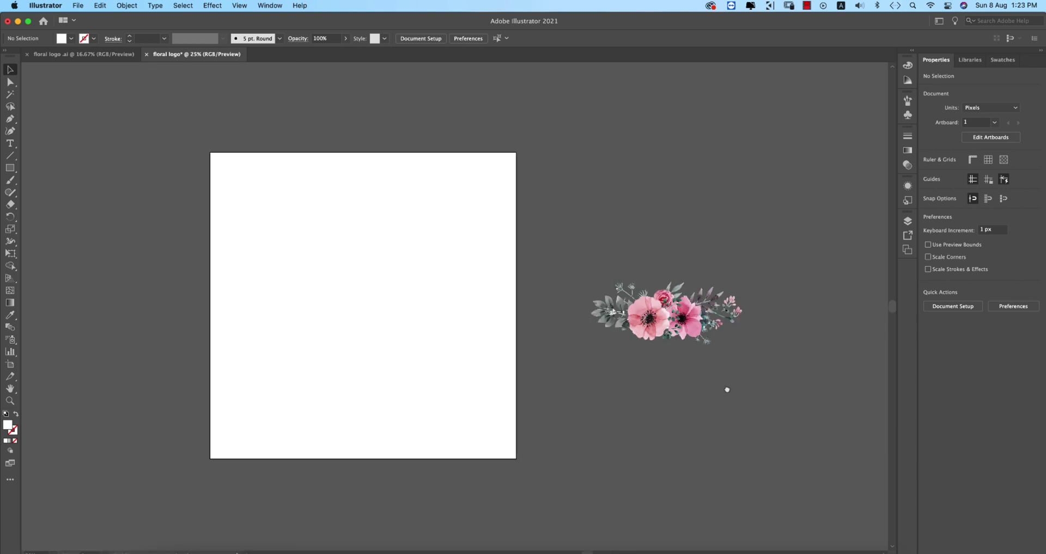
left_click_drag(726, 386, 768, 335)
left_click_drag(733, 291, 591, 304)
left_click_drag(578, 250, 545, 253)
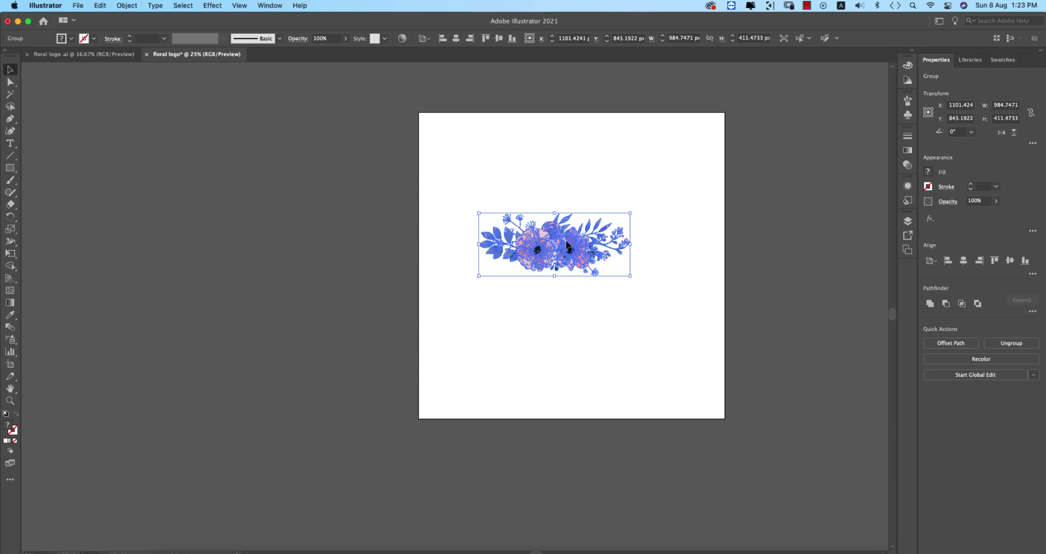
left_click(456, 38)
left_click(499, 38)
left_click(648, 194)
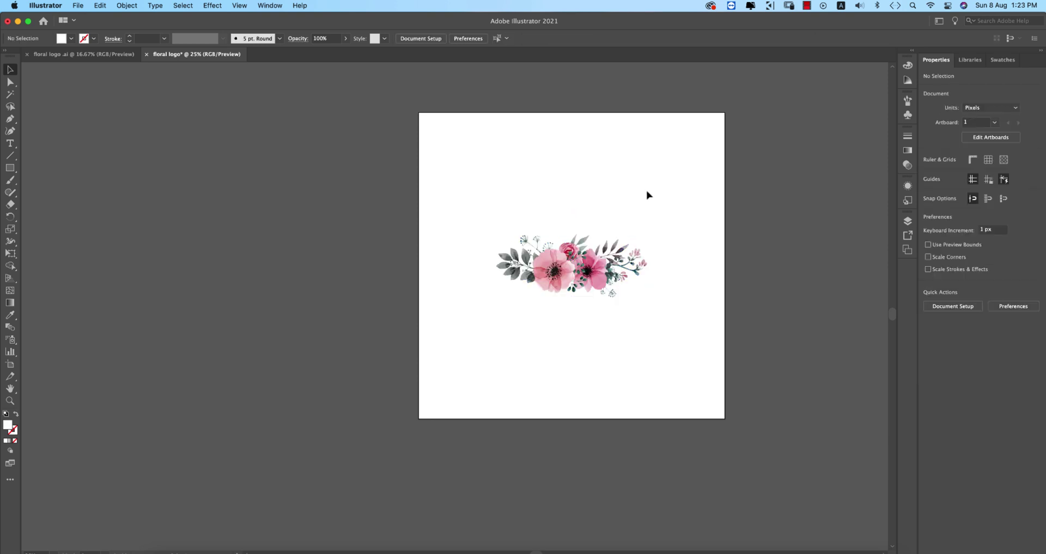
Draw a circle over the flowers with no fill and a 4 pt black stroke.
left_click_drag(10, 168, 54, 189)
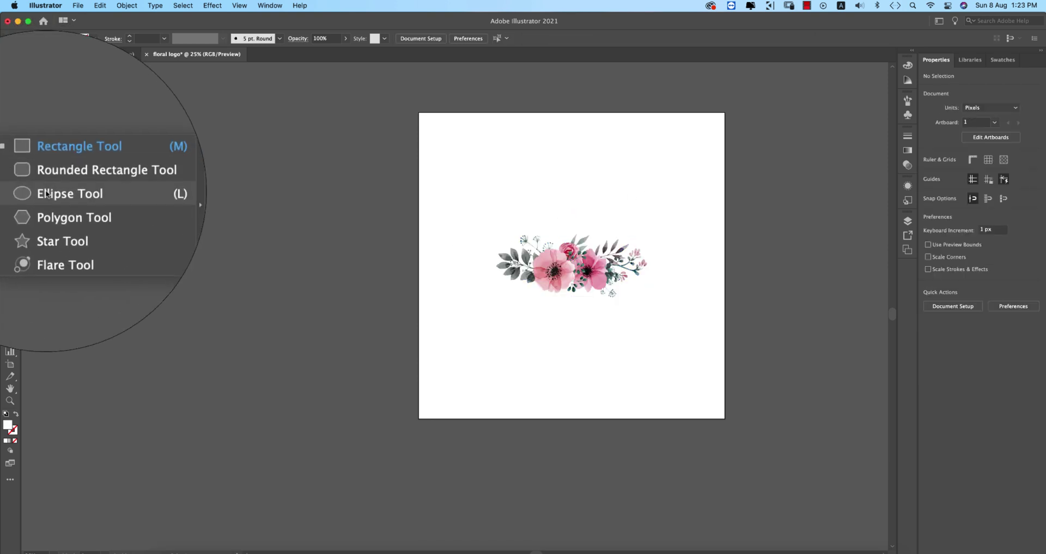
left_click_drag(572, 267, 647, 345)
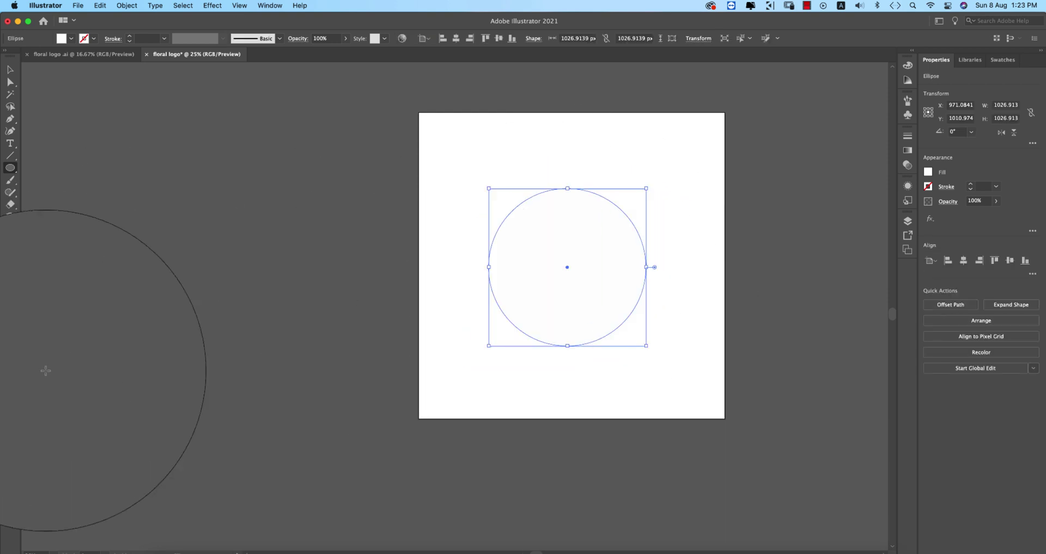
left_click(71, 39)
left_click(28, 56)
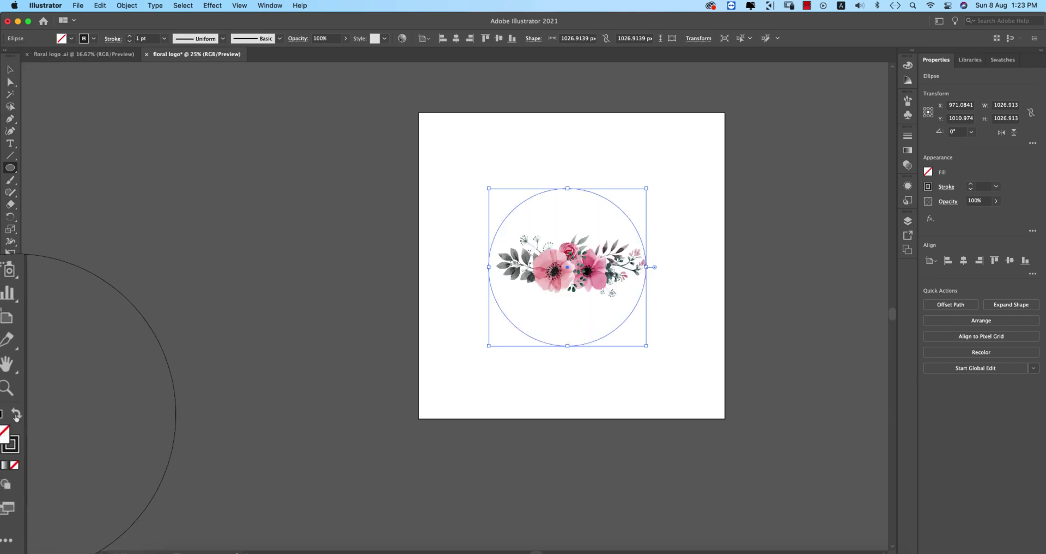
left_click(15, 414)
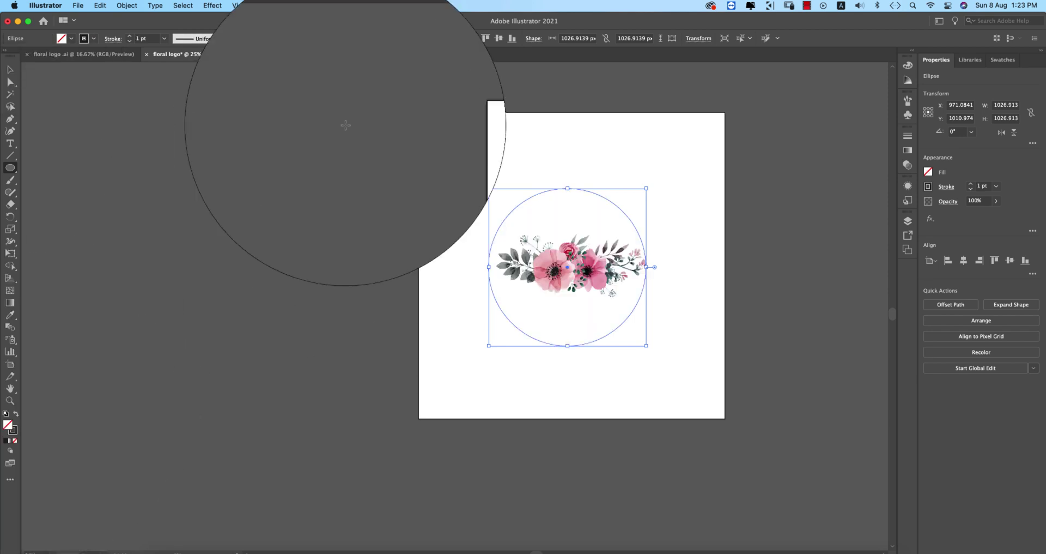
left_click(164, 38)
left_click(173, 108)
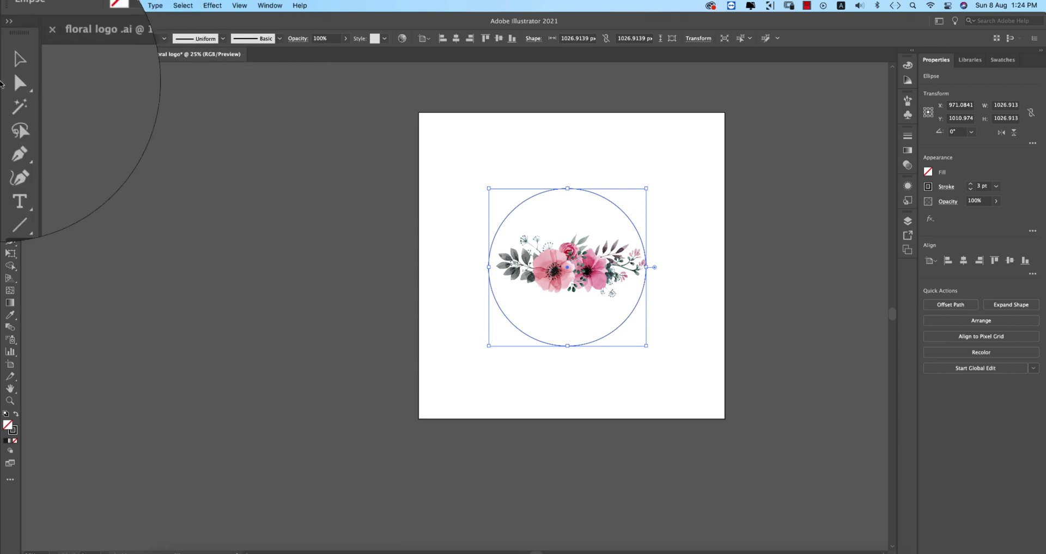
left_click(163, 38)
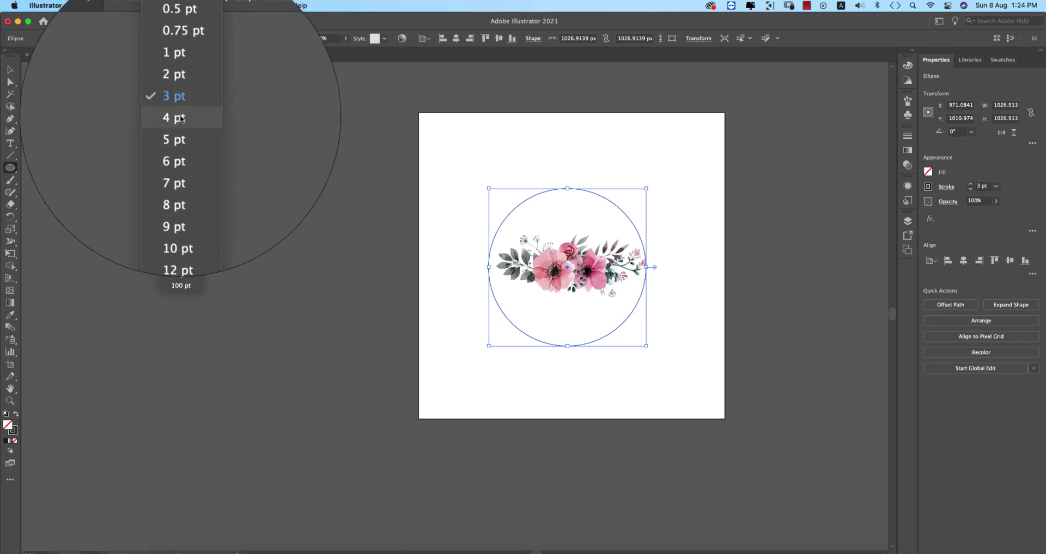
left_click(173, 119)
Centre the circle on the flowers and scale it to about 800 px wide.
left_click(10, 70)
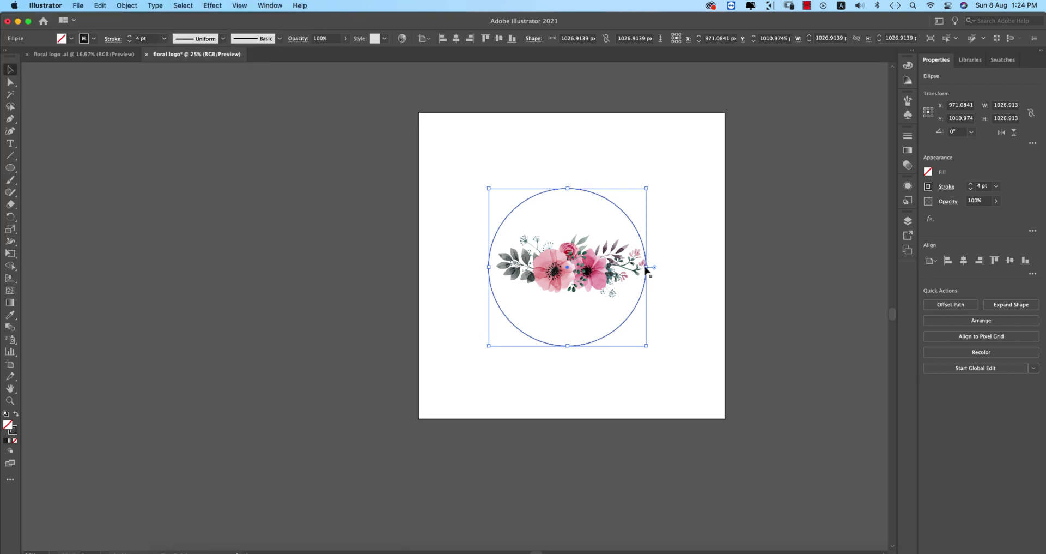
left_click_drag(647, 267, 635, 267)
left_click(586, 270, "shift")
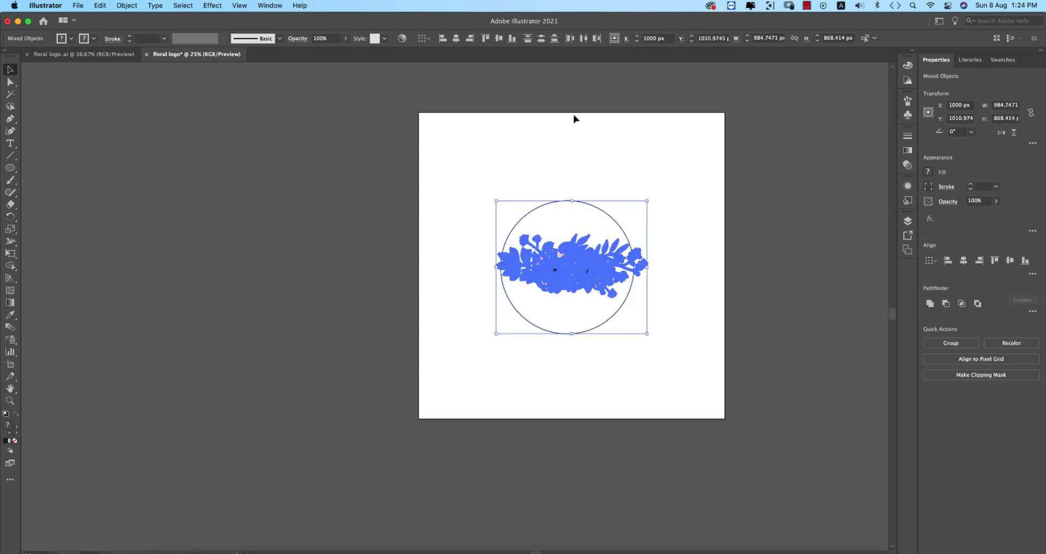
left_click(498, 38)
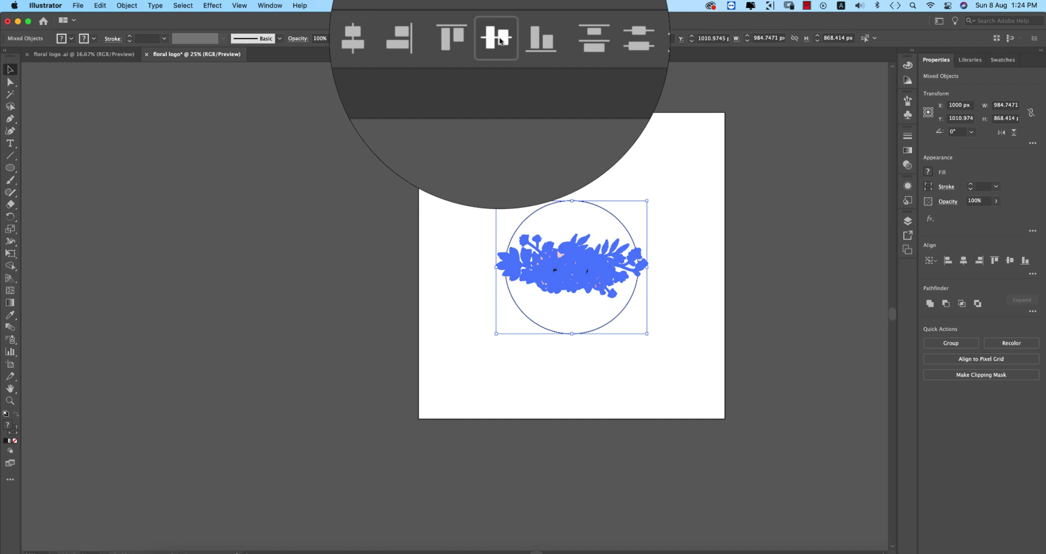
left_click(672, 205)
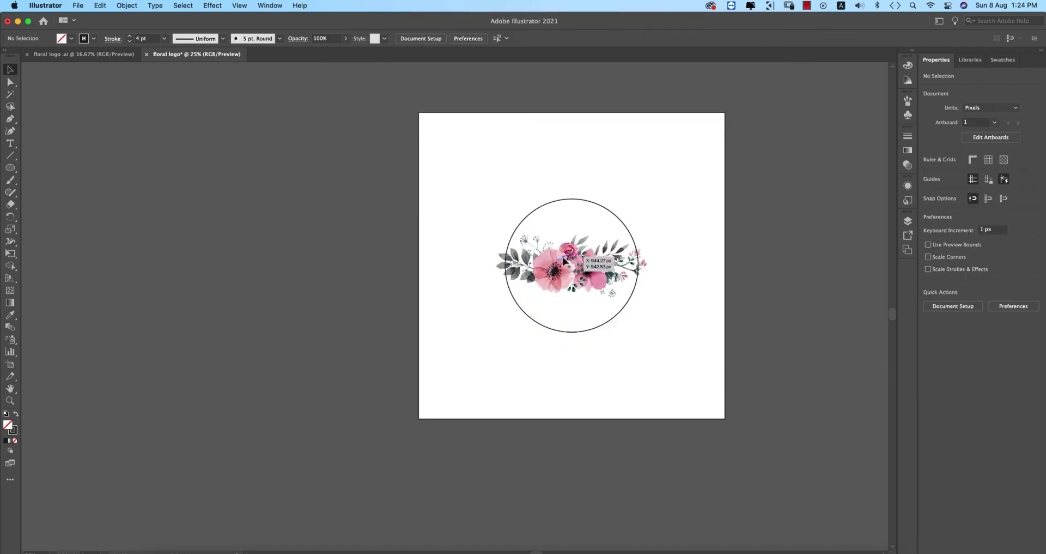
left_click(623, 224)
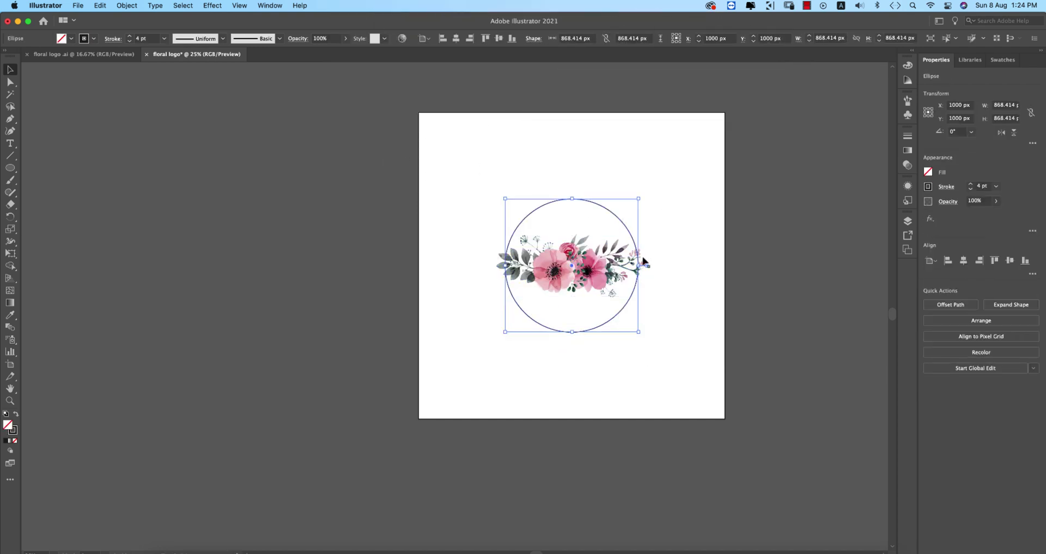
left_click_drag(643, 265, 632, 267)
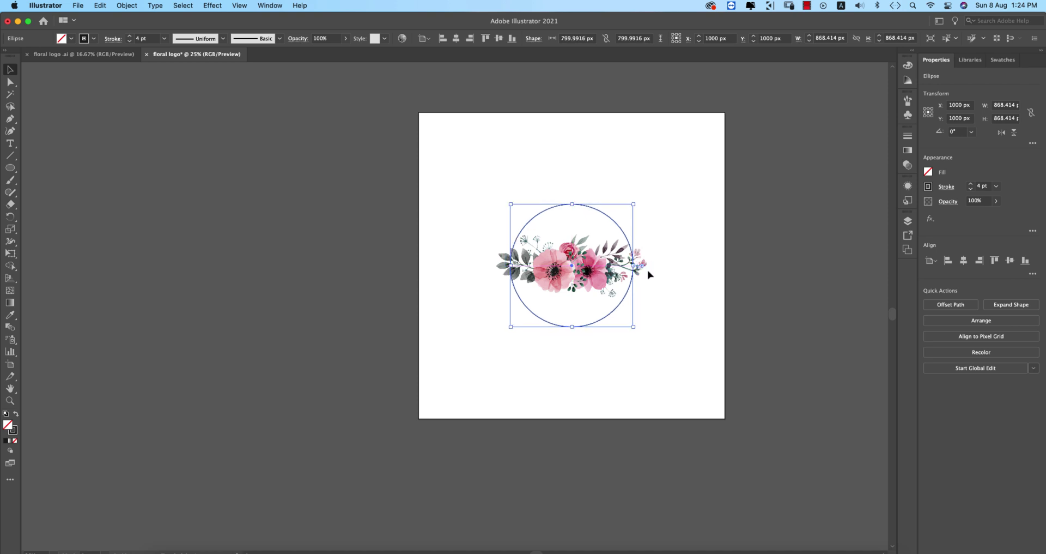
left_click(696, 300)
scroll(681, 295, "up", 1)
left_click(597, 203)
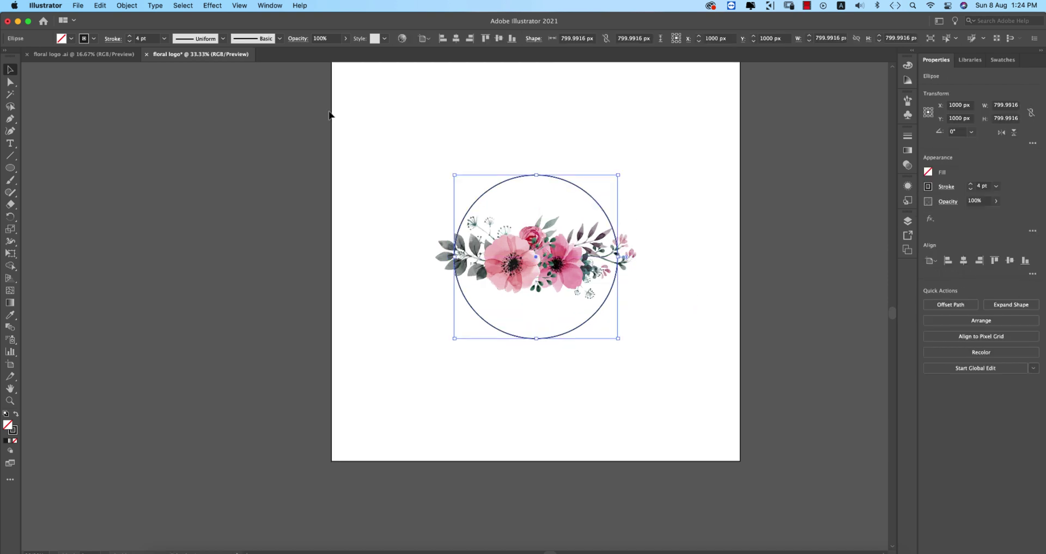
Expand the circle's outline into a solid filled ring shape.
left_click(126, 7)
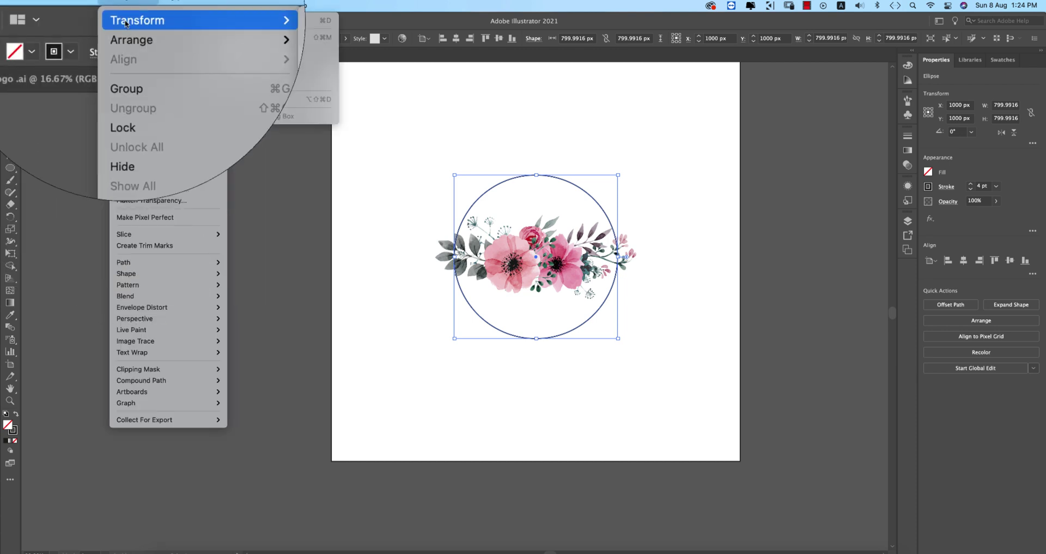
left_click(133, 132)
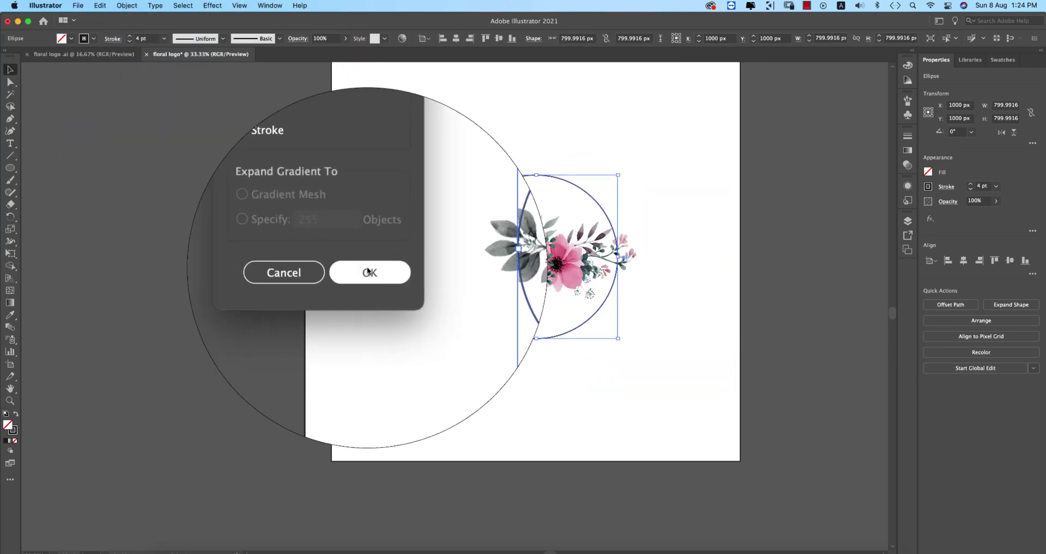
left_click(368, 272)
Draw a black 1027 × 280 px bar across the middle of the ring.
left_click(649, 248)
left_click(609, 220)
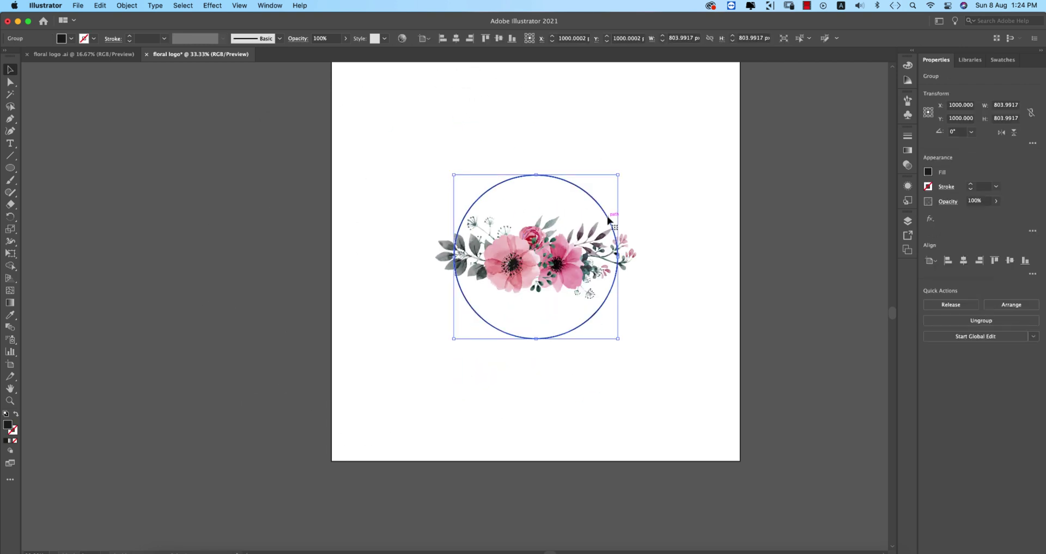
left_click_drag(10, 168, 60, 168)
left_click_drag(430, 230, 640, 286)
Centre the bar on the ring, then Shape Builder-delete it and the overlapped ring segments.
key("v")
left_click(608, 219, "shift")
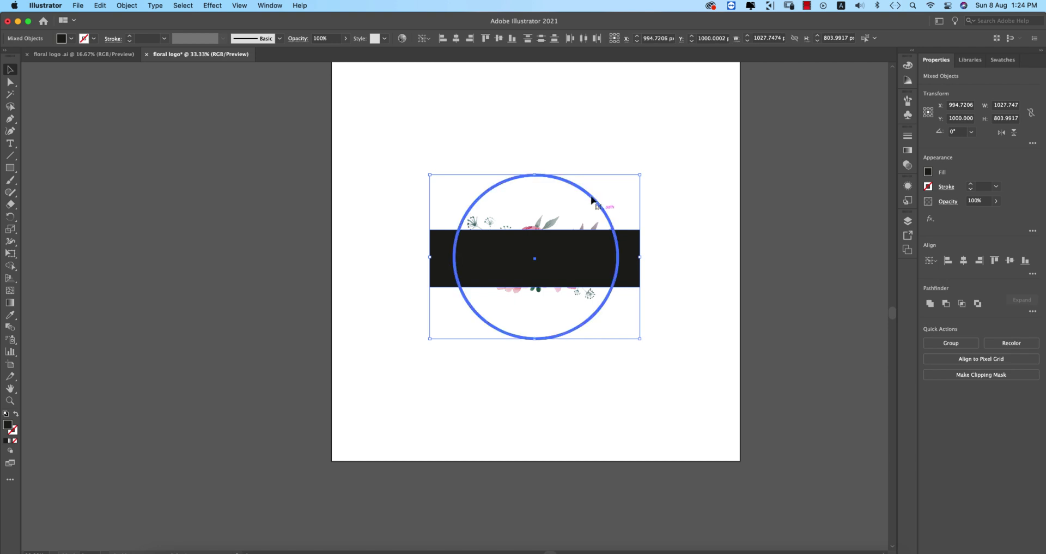
left_click(499, 39)
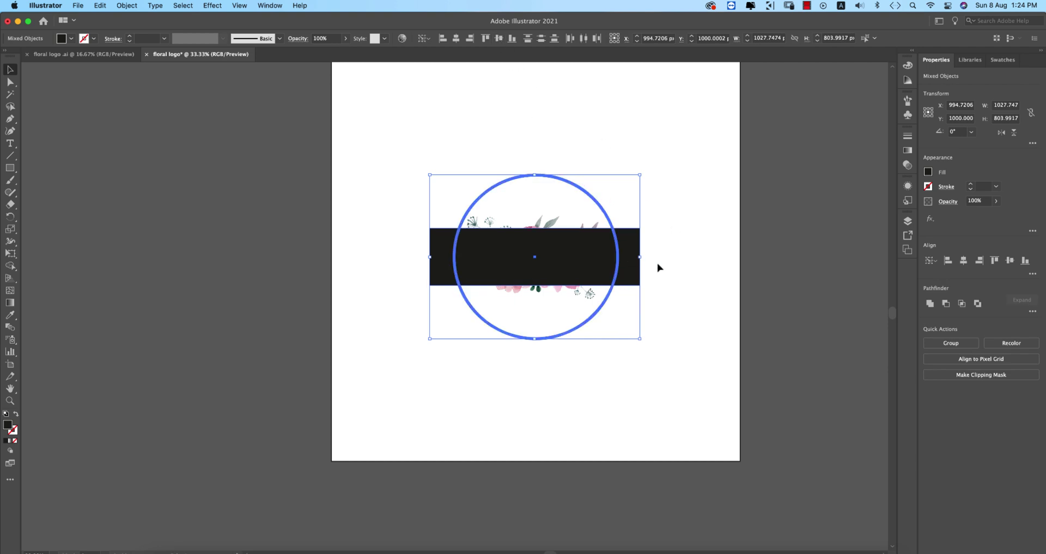
key("shift+m")
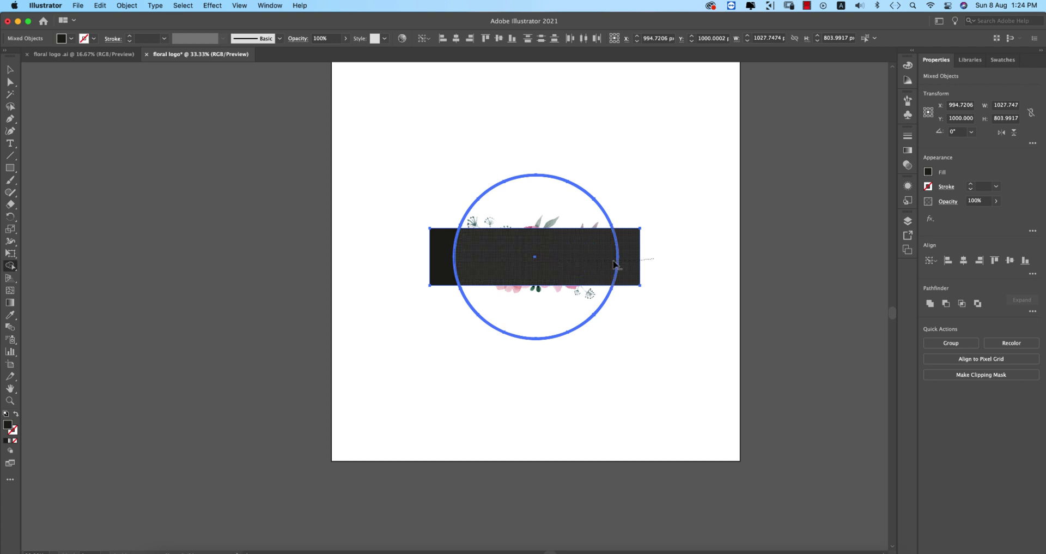
mouse_move(564, 267)
left_mouse_down()
mouse_move(447, 268)
mouse_move(669, 270)
left_mouse_up()
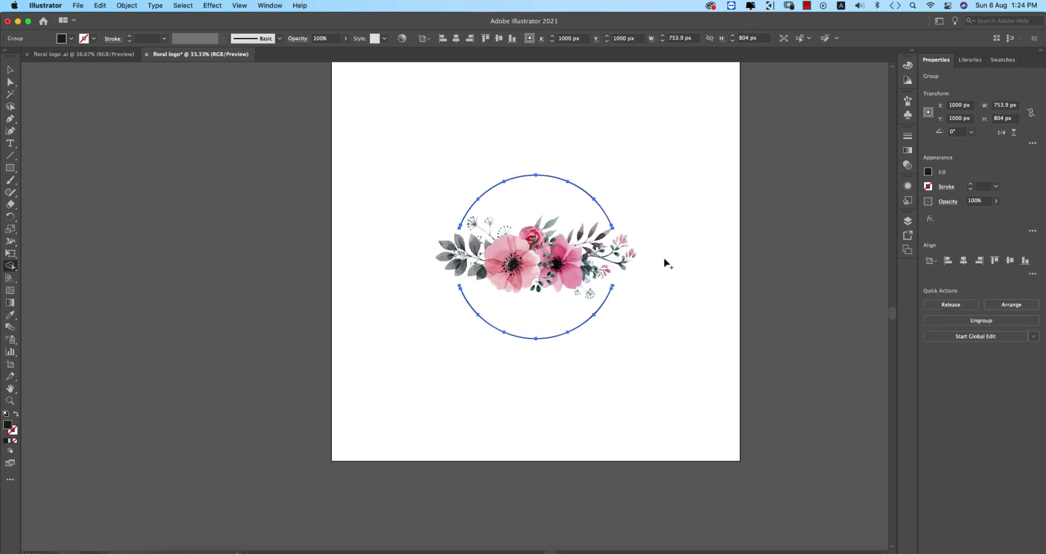
Select the broken ring, sample a colour onto it with the Eyedropper, then deselect.
key("v")
left_click(668, 261)
left_click(560, 269)
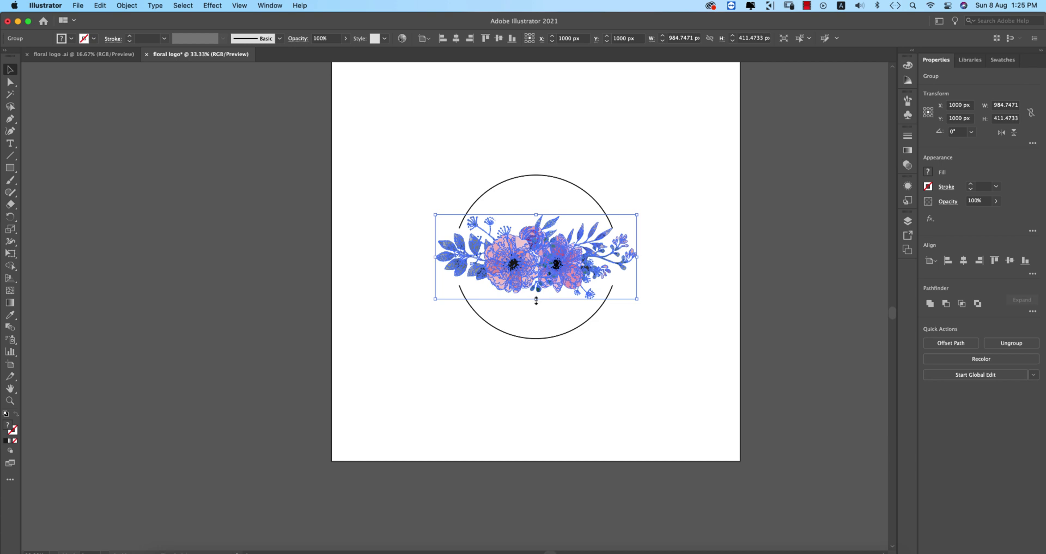
left_click(604, 215)
scroll(604, 216, "up", 3)
key("i")
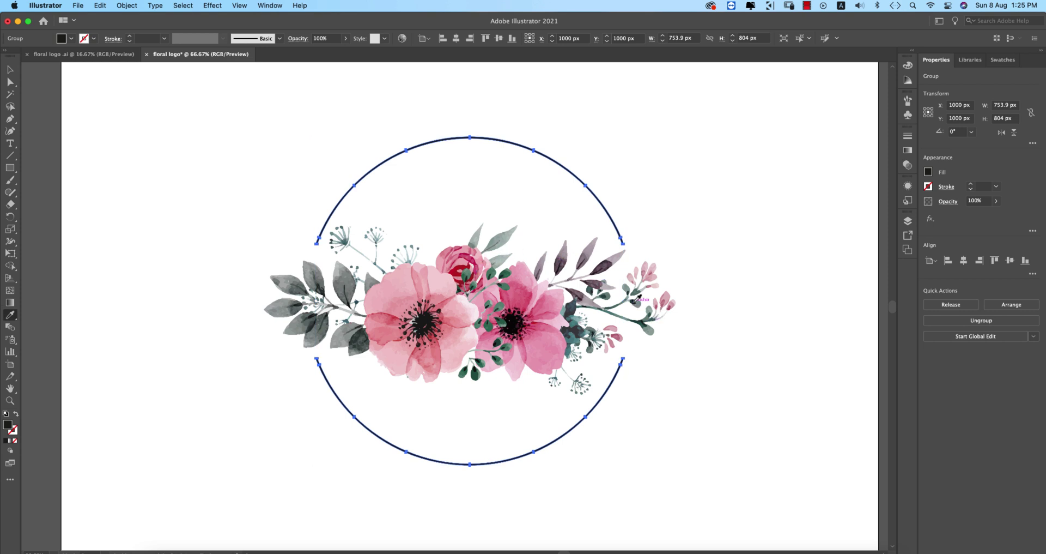
left_click(10, 70)
left_click(703, 240)
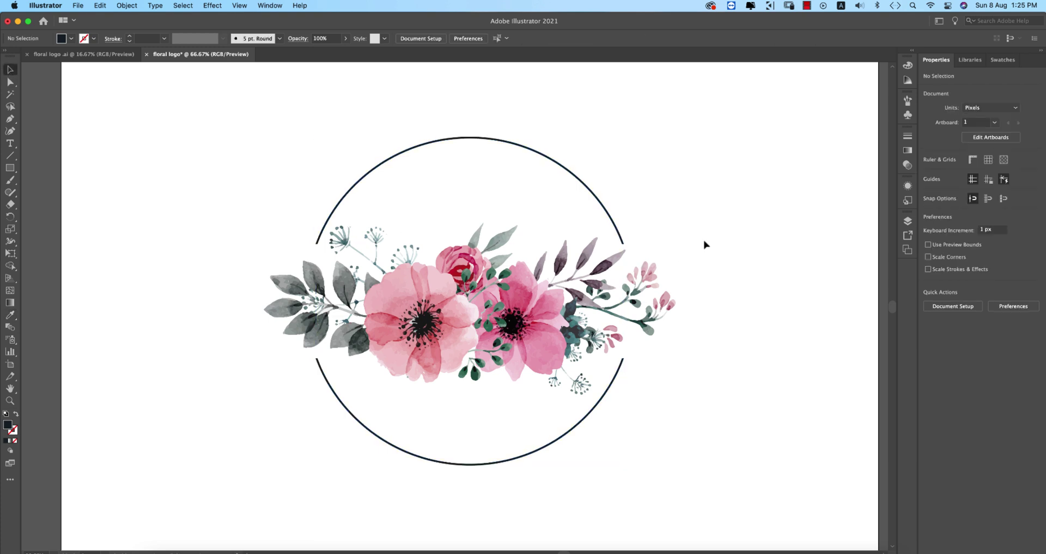
Type a 21 pt FLORAL ENTERPRISE caption below the flowers inside the ring.
scroll(725, 256, "down", 2)
scroll(724, 256, "left", 3)
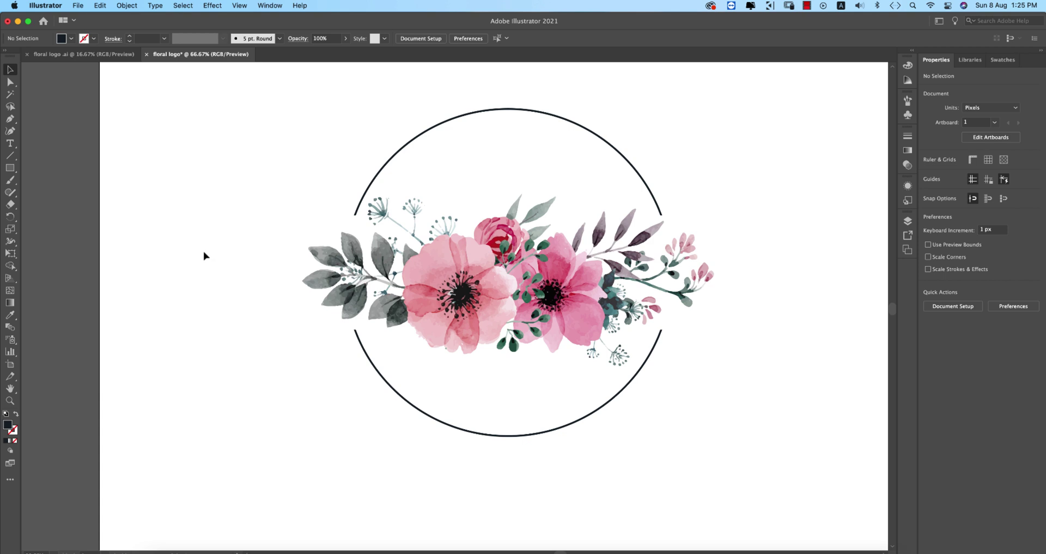
left_click(9, 144)
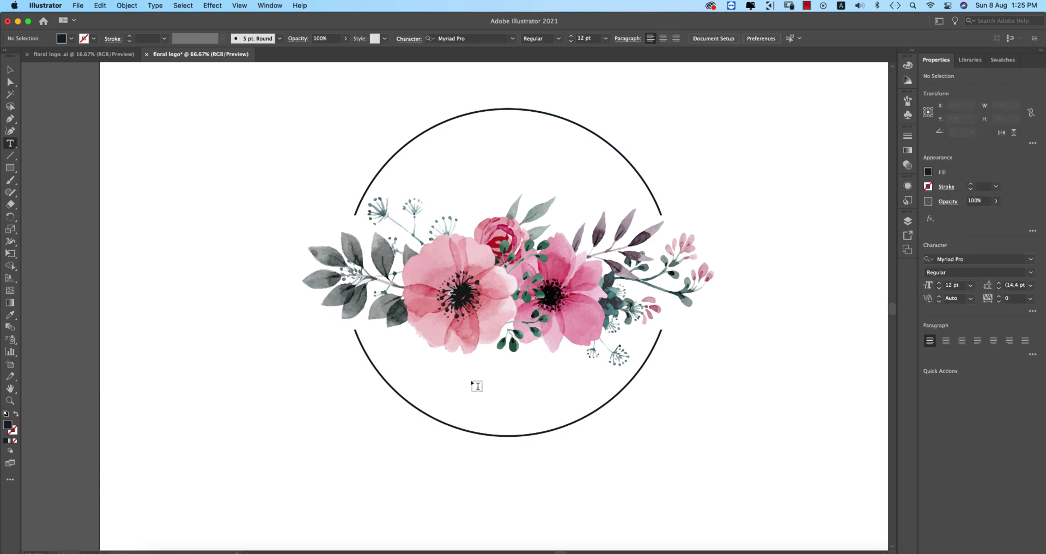
left_click(477, 386)
left_click(530, 38)
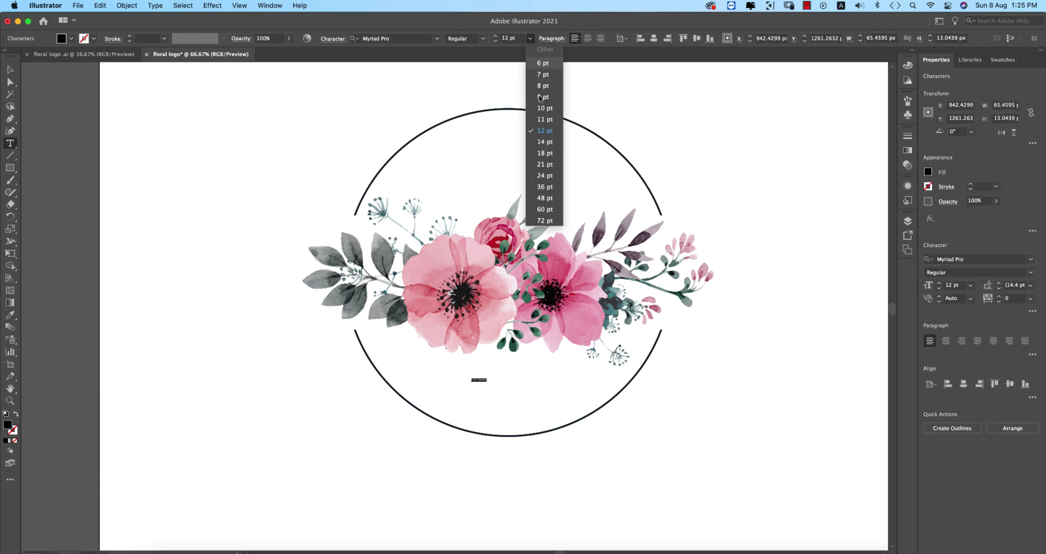
left_click(556, 164)
type("FLORAL")
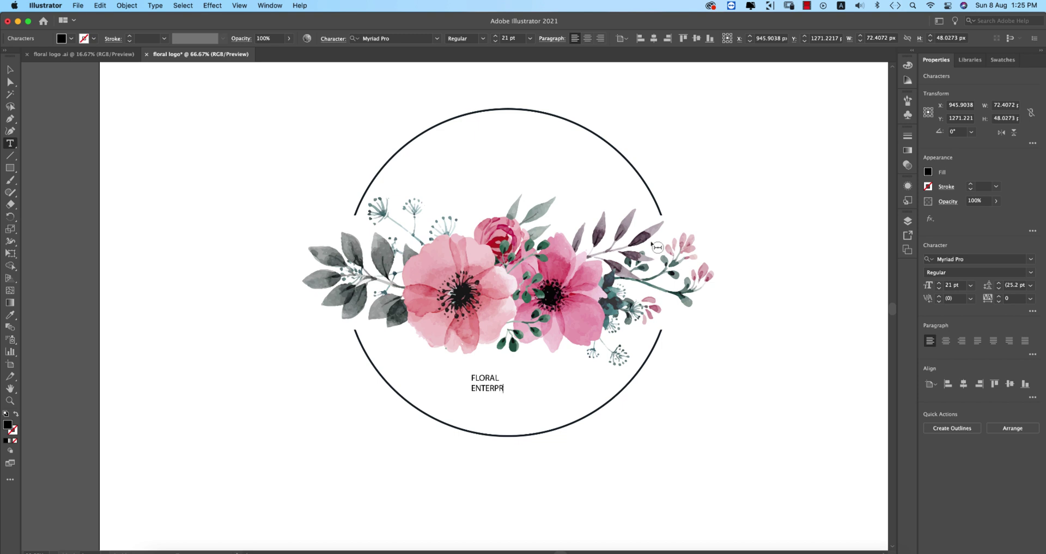
type("E")
key("cmd+a")
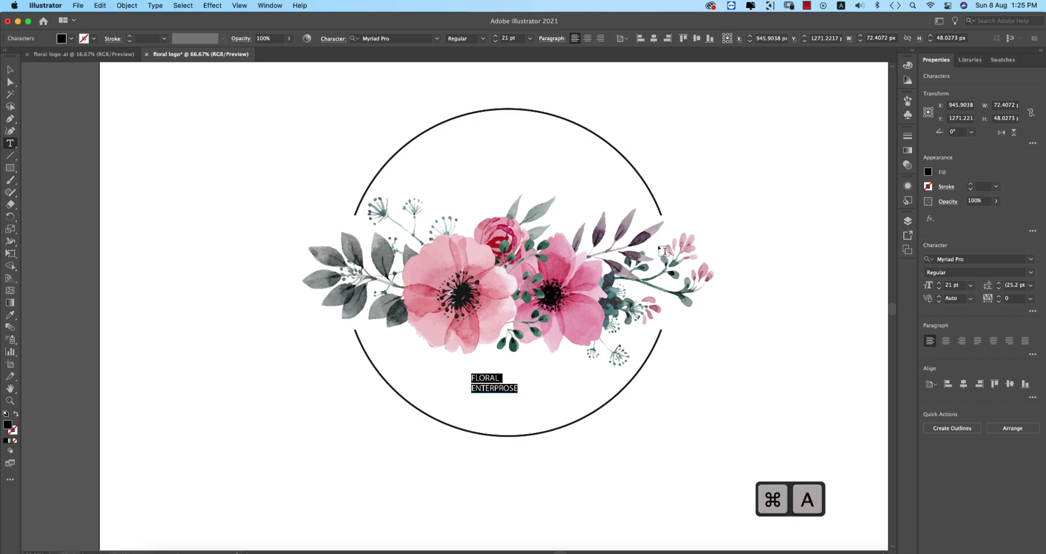
Centre-align the caption's two lines and scale the text up to about 43 pt.
key("Escape")
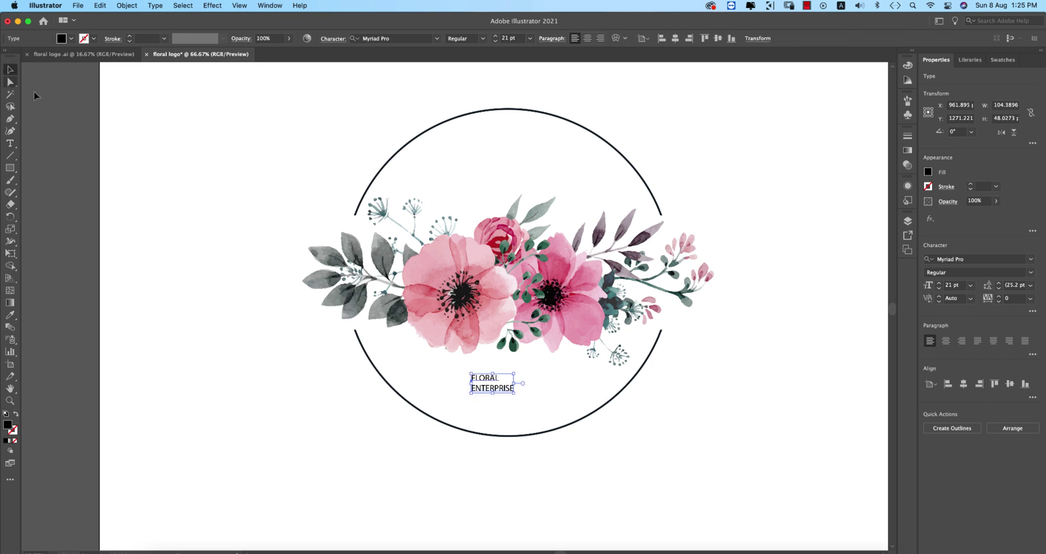
left_click(588, 38)
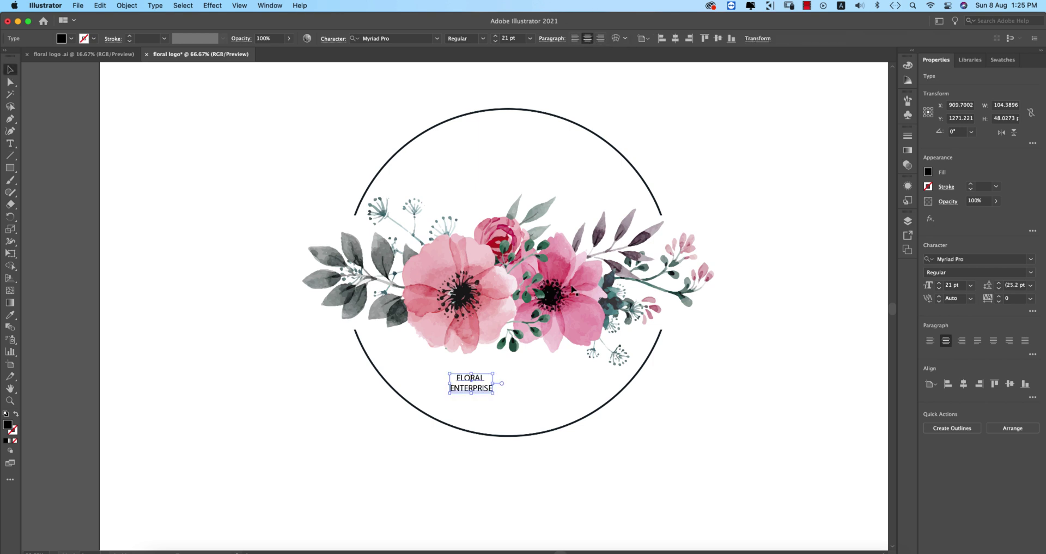
left_click_drag(491, 383, 544, 397)
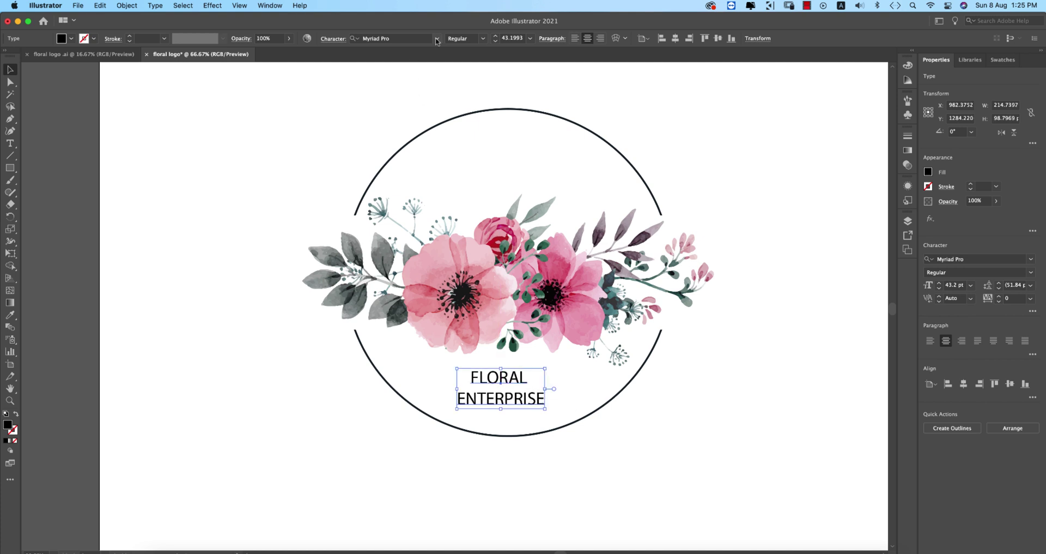
Set the caption font to Adelle Sans Devanagari.
left_click(437, 39)
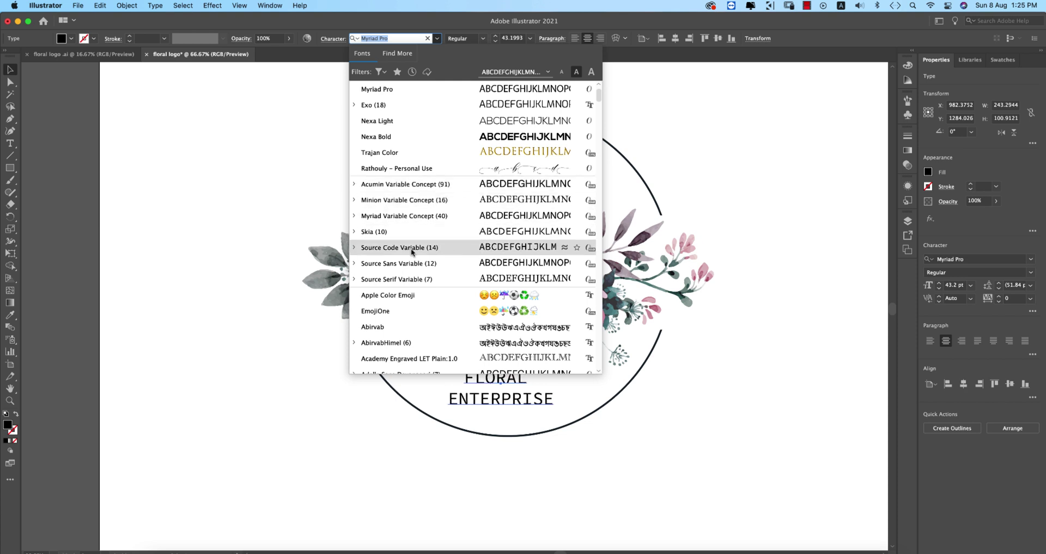
scroll(372, 251, "down", 5)
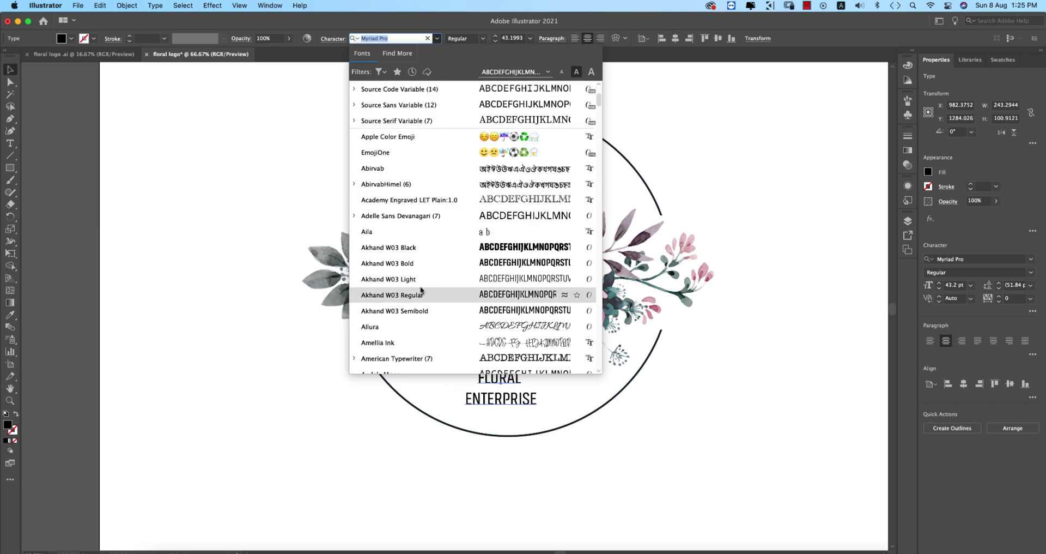
scroll(419, 289, "down", 3)
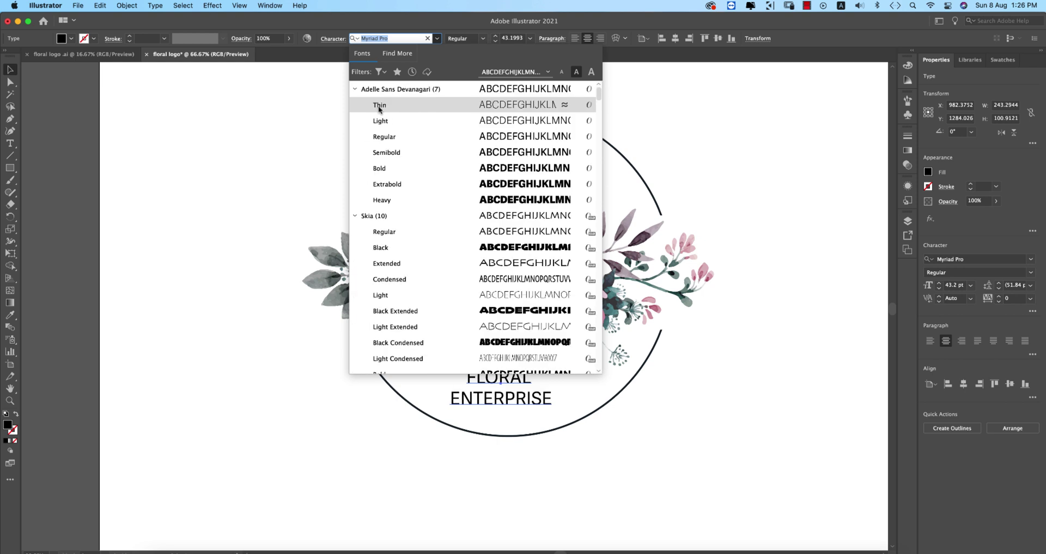
left_click(380, 108)
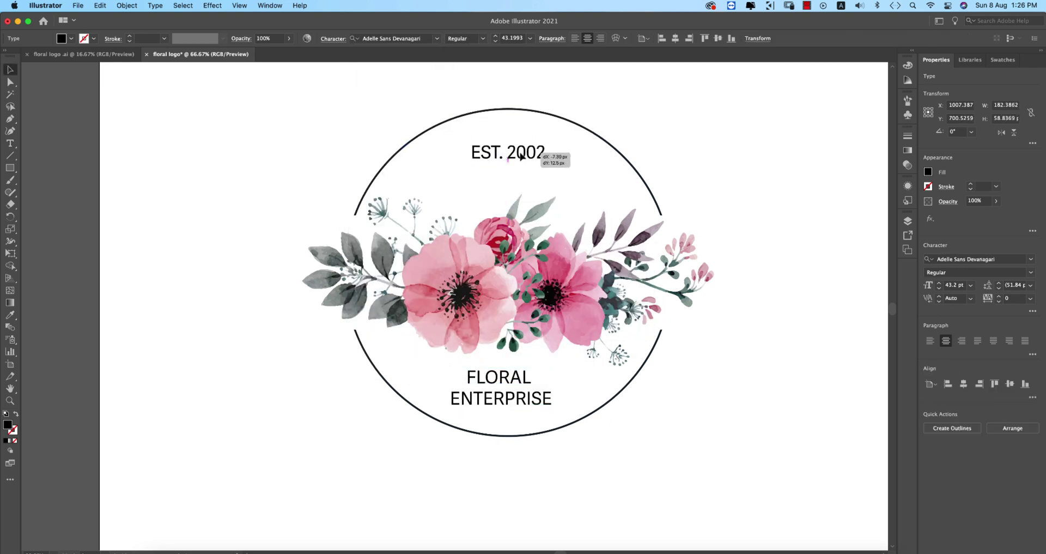
Outline the EST. 2002 top line, then undo until it is live text again.
left_click(539, 153)
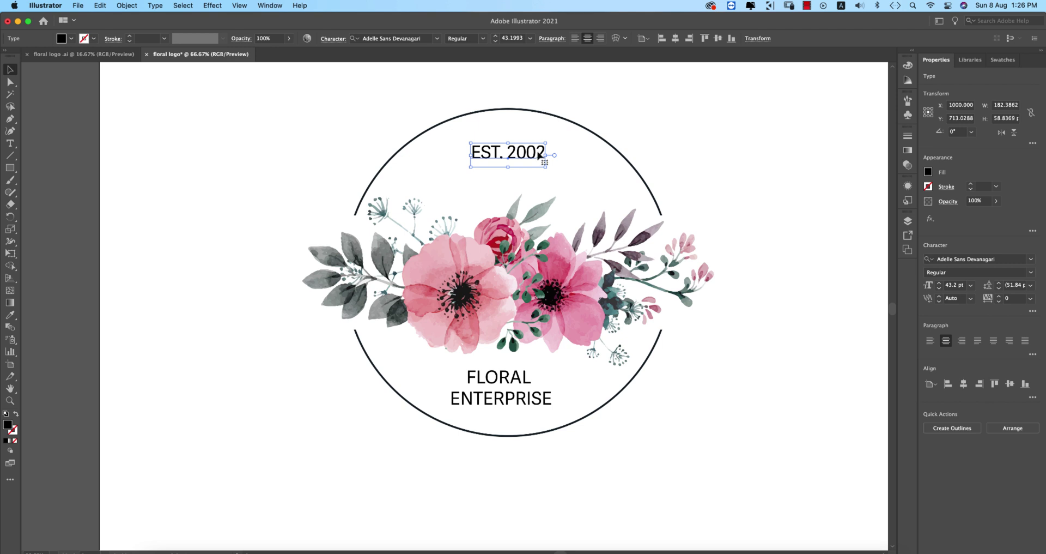
right_click(538, 157)
left_click(567, 243)
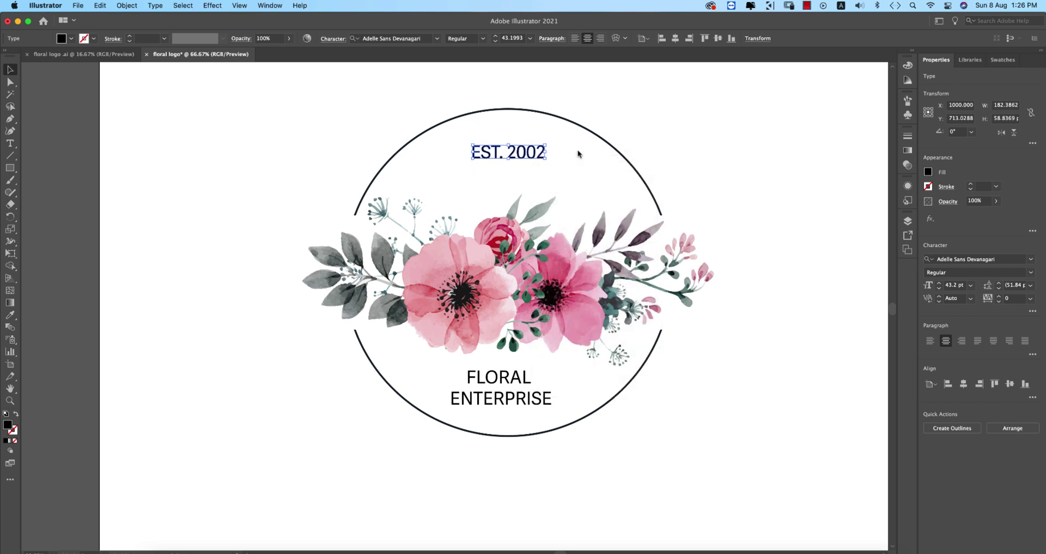
left_click(586, 136)
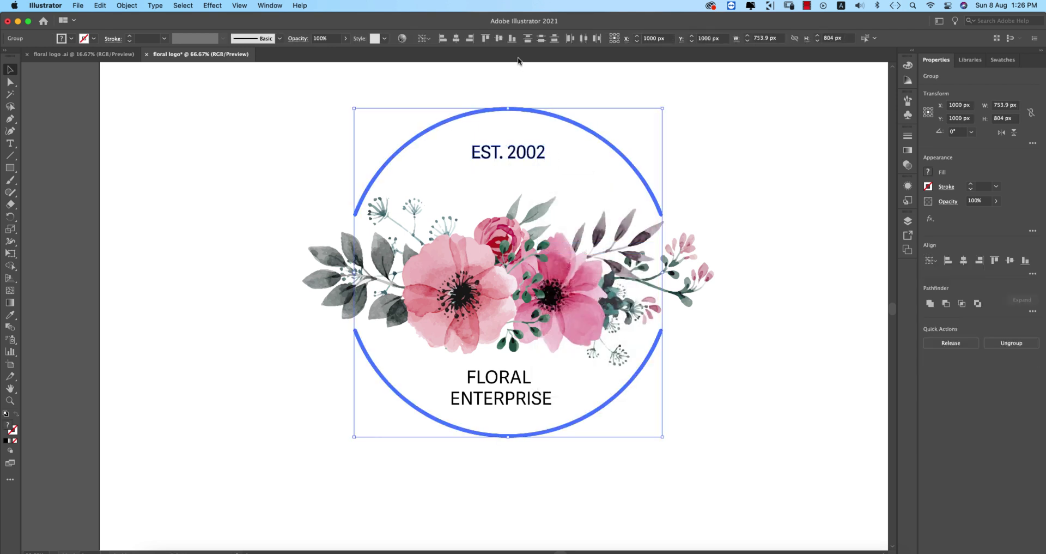
key("super+z")
key("super+z")
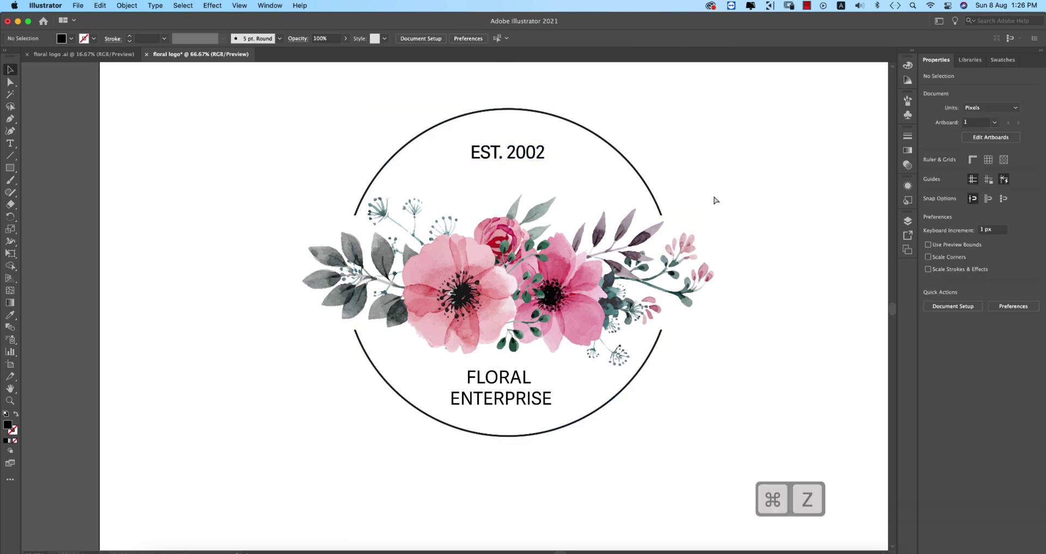
key("super+z")
key("super+z")
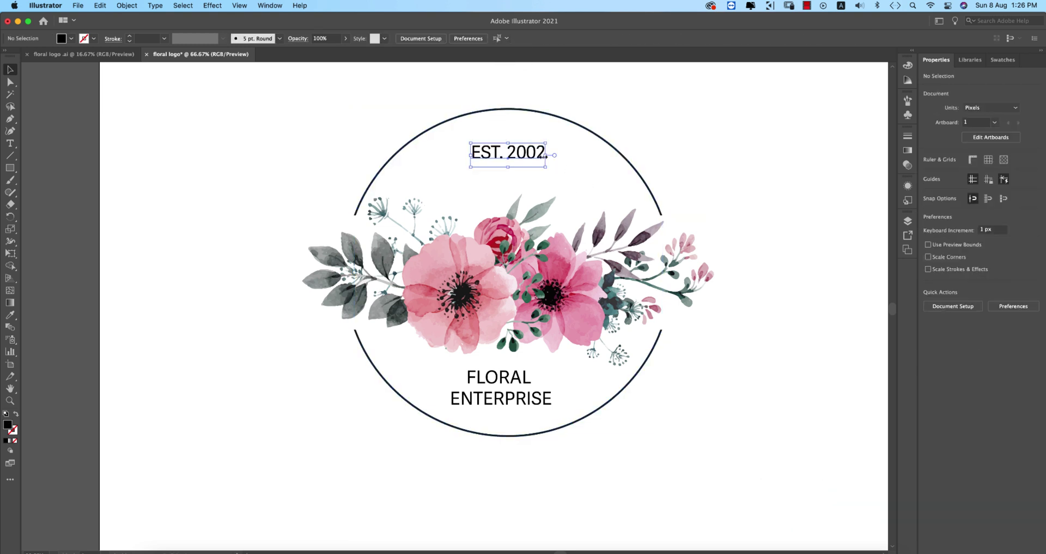
Set the EST. 2002 tracking to 200 and convert it to outlines.
left_click(332, 39)
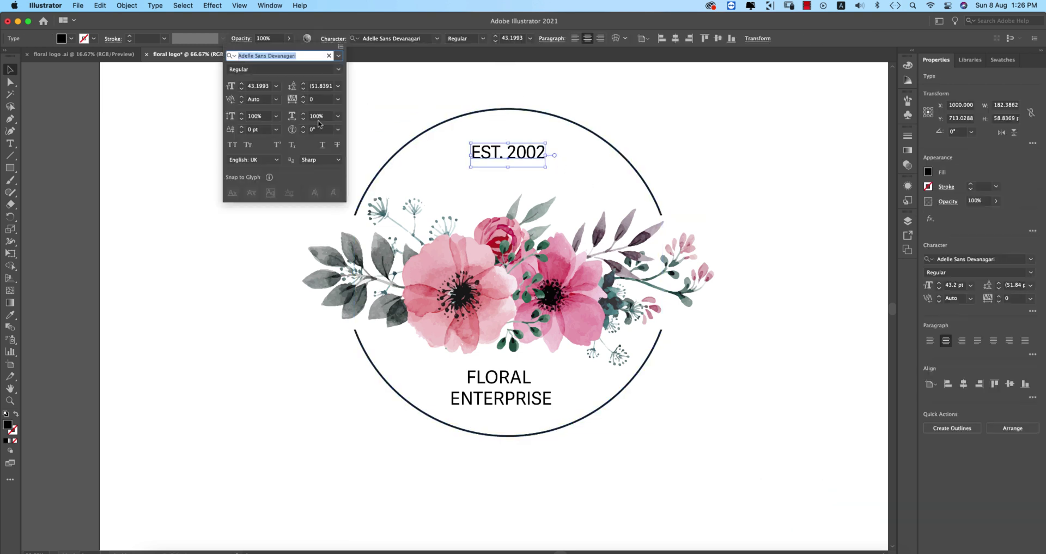
left_click(337, 99)
left_click(342, 273)
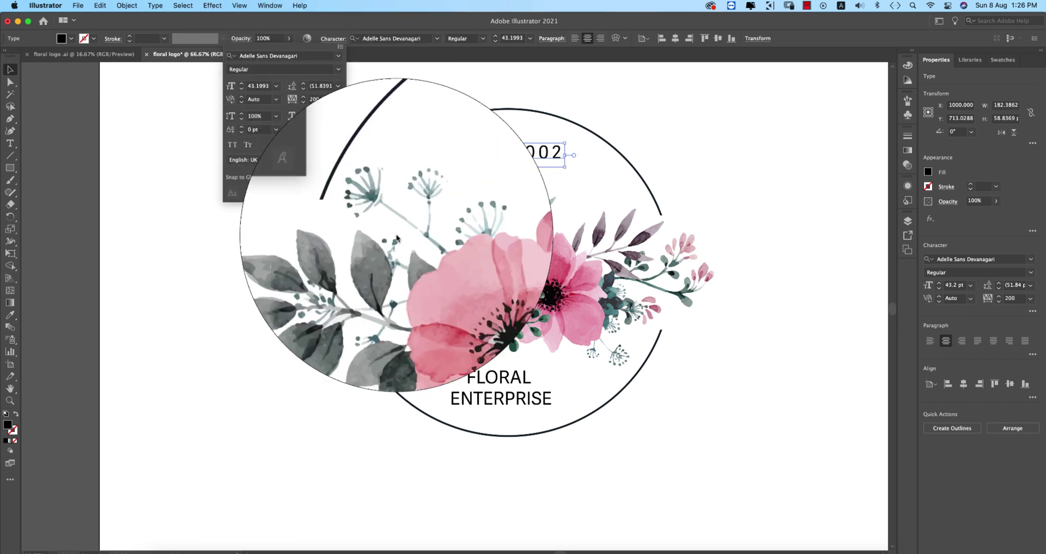
right_click(534, 160)
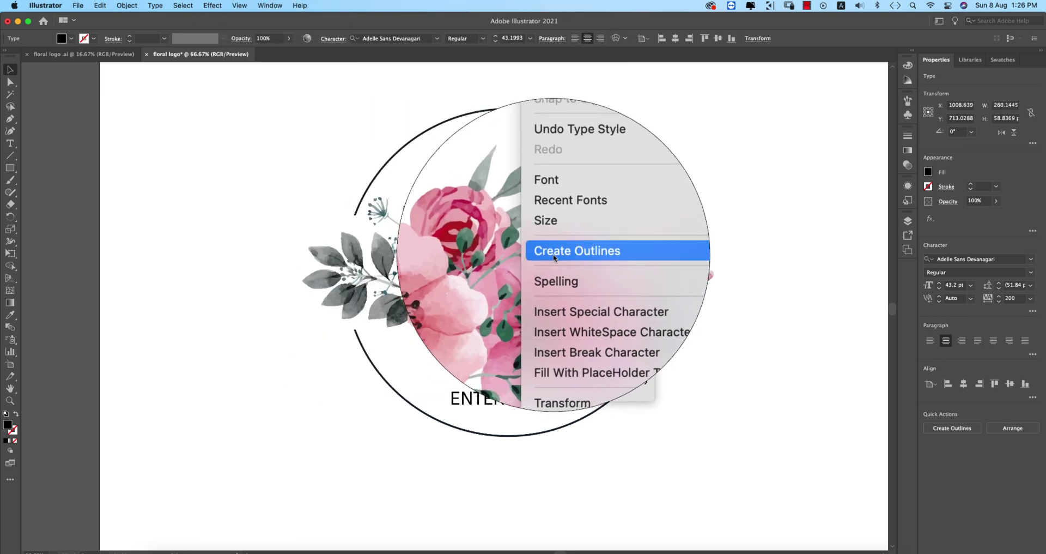
left_click(554, 252)
Set the FLORAL ENTERPRISE caption's tracking to 200 and convert it to outlines.
left_click(603, 137, "shift")
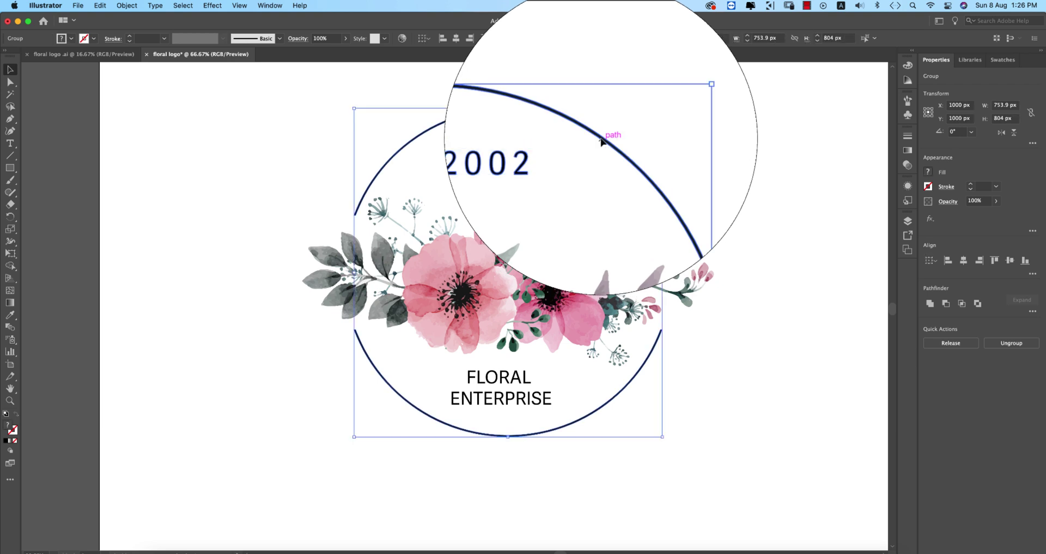
left_click(545, 446)
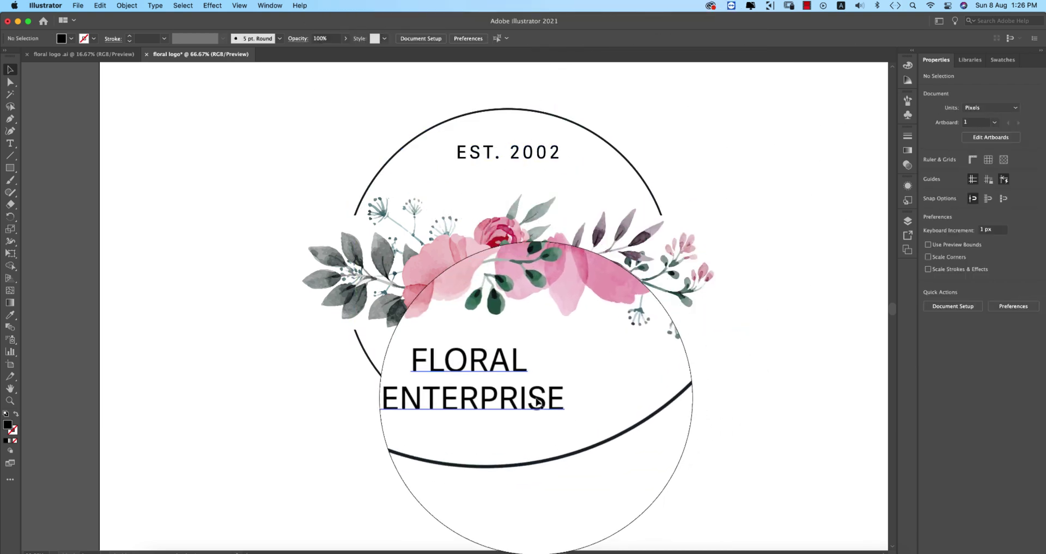
left_click(544, 401)
left_click(339, 39)
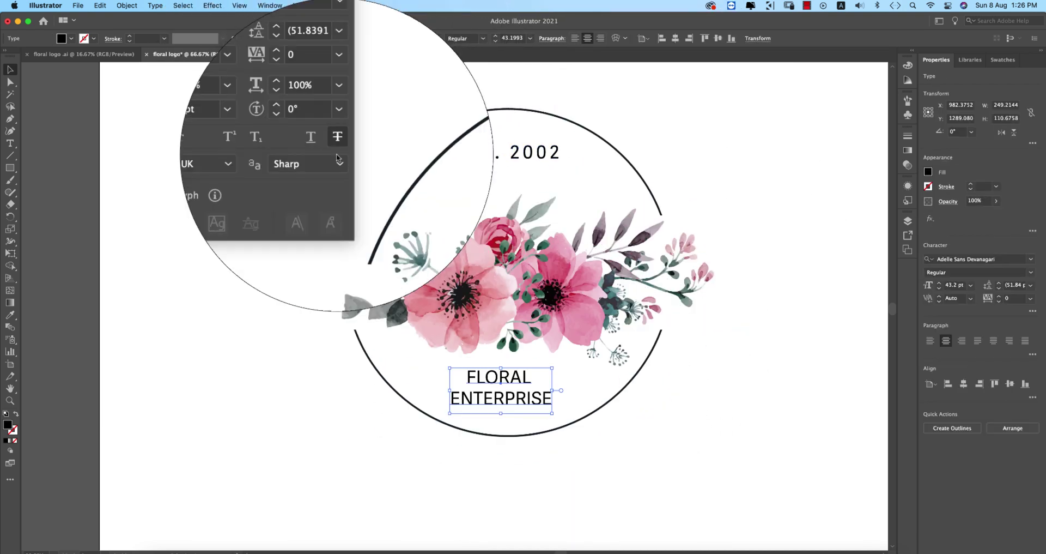
left_click(322, 100)
left_click(338, 99)
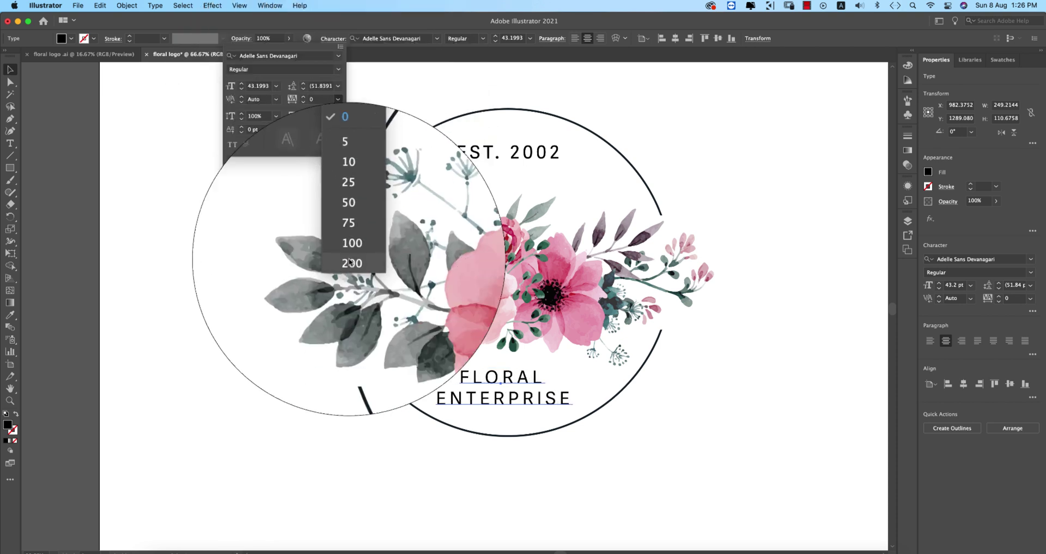
left_click(345, 259)
left_click(600, 404)
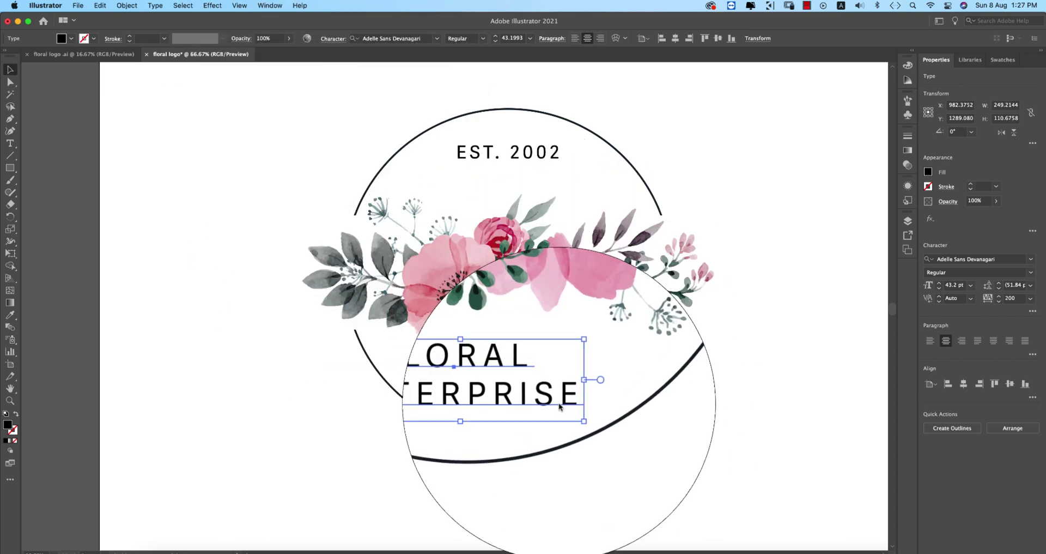
right_click(564, 329)
left_click(582, 409)
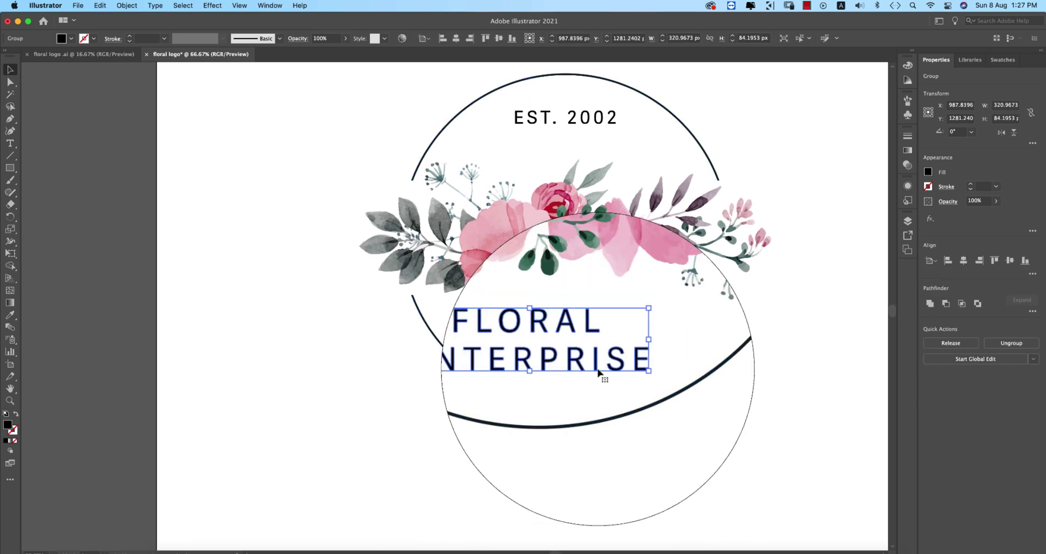
Group the FLORAL and ENTERPRISE letters, centre FLORAL over ENTERPRISE, and group both words.
double_click(596, 346)
left_click_drag(519, 347, 518, 347)
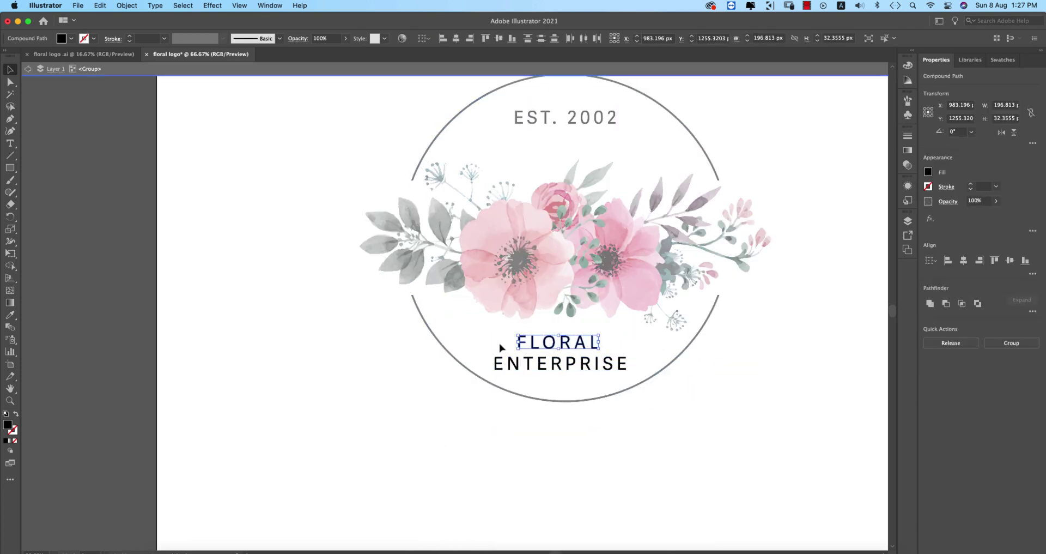
key("super+g")
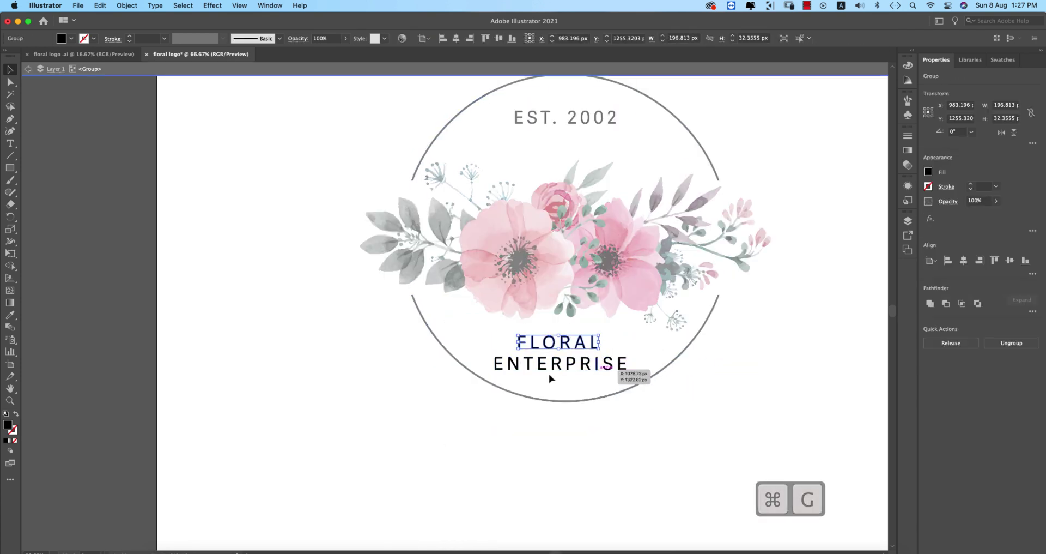
left_click_drag(635, 371, 633, 371)
key("super+g")
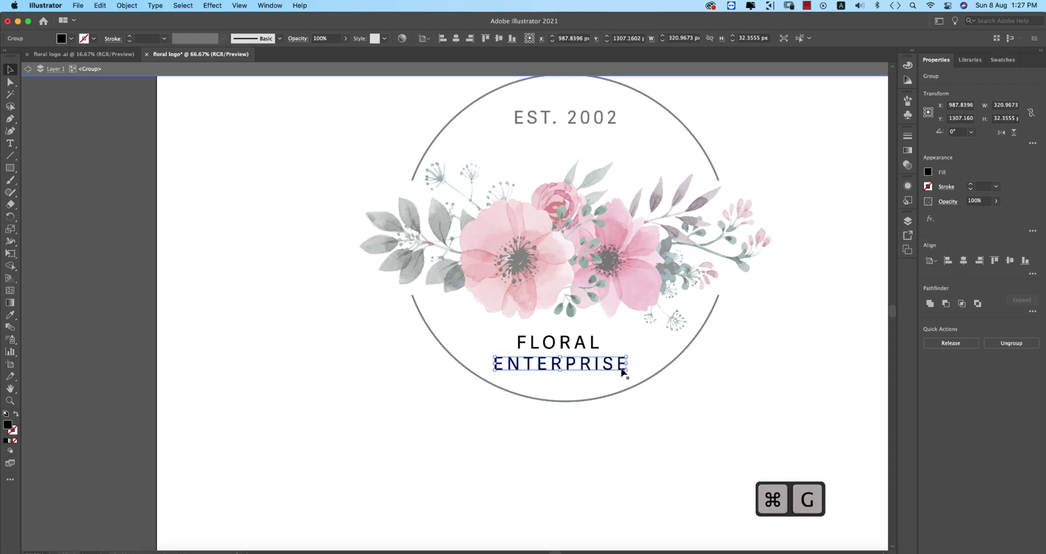
left_click(594, 347, "shift")
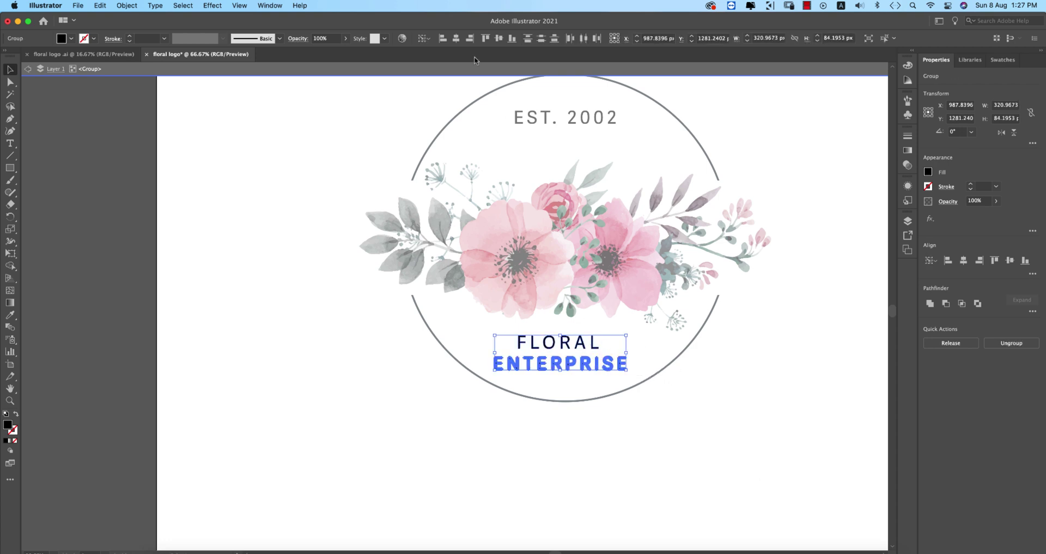
left_click(460, 40)
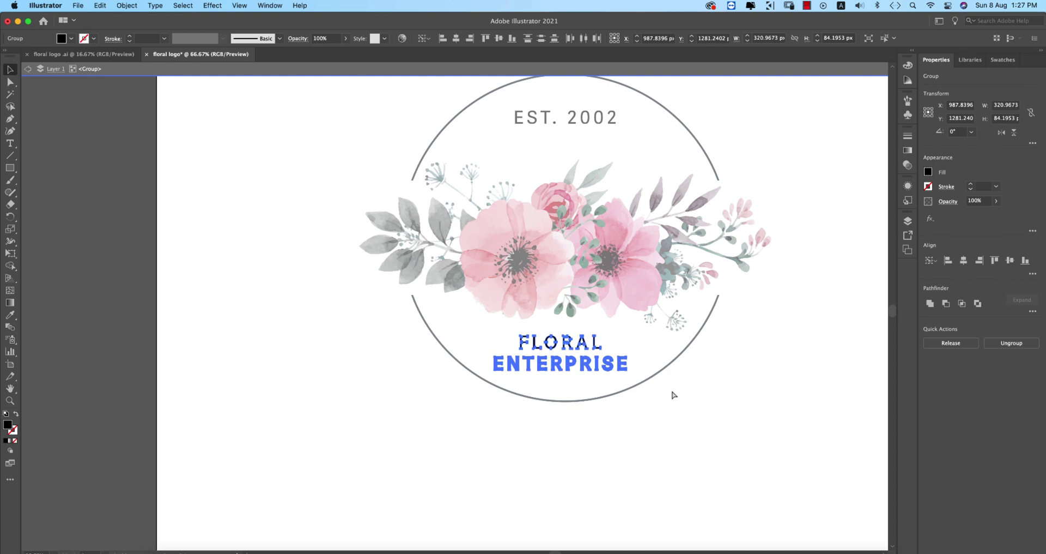
key("super+g")
double_click(681, 411)
Narrow the FLORAL ENTERPRISE text slightly and centre it horizontally on the circle.
left_click(593, 281)
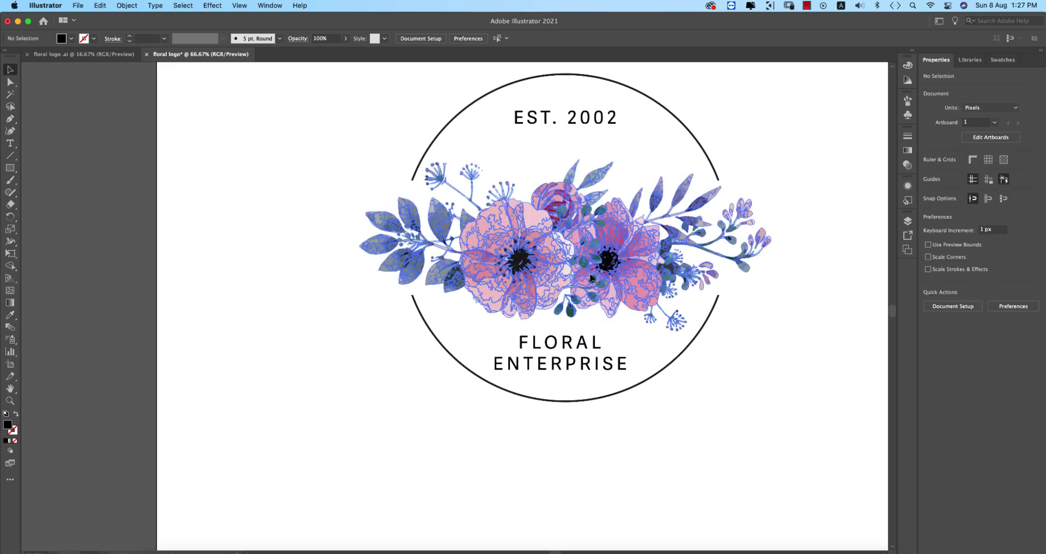
left_click(615, 359)
left_click_drag(624, 353, 618, 354)
left_click(644, 384, "shift")
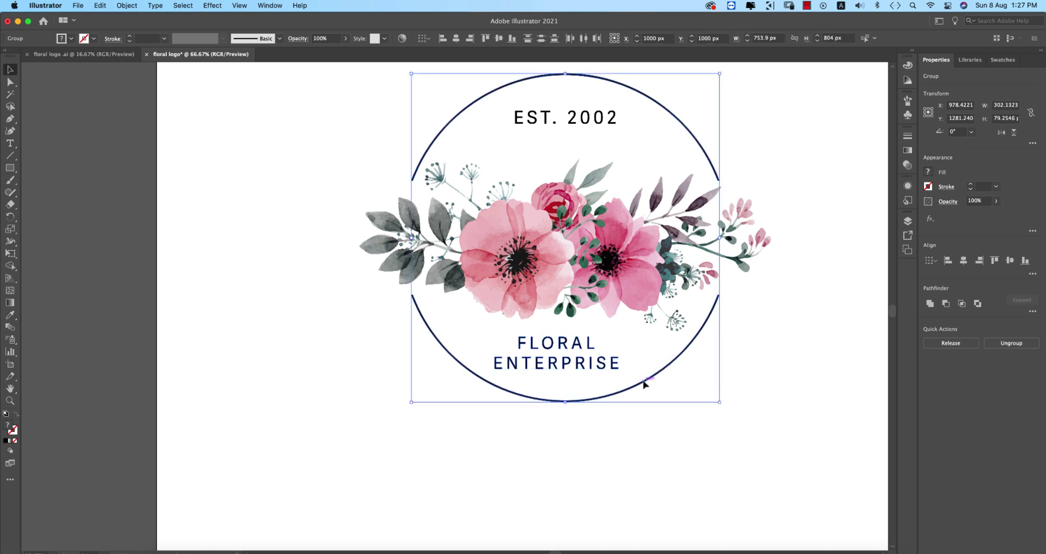
left_click(457, 39)
left_click(615, 438)
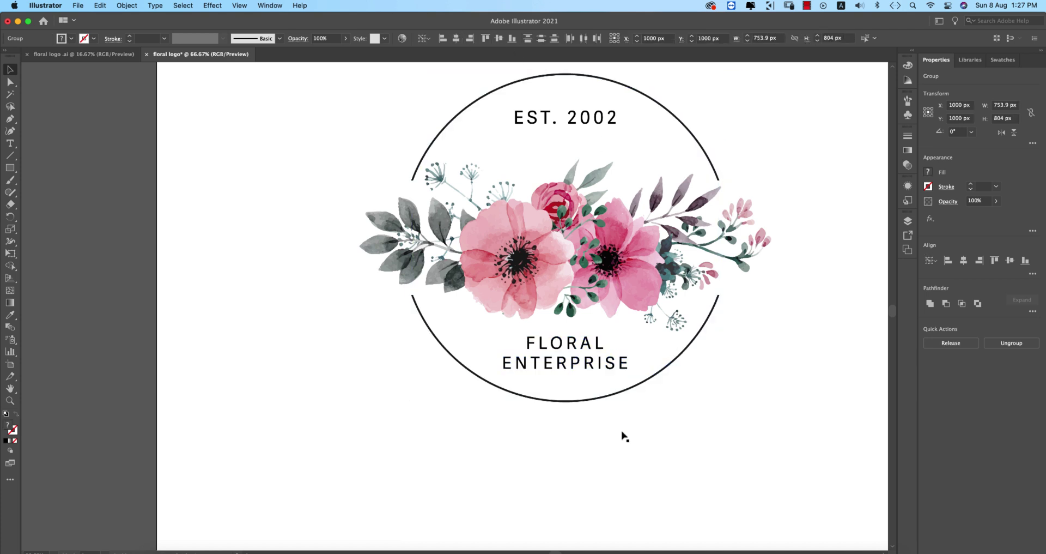
left_click(575, 118)
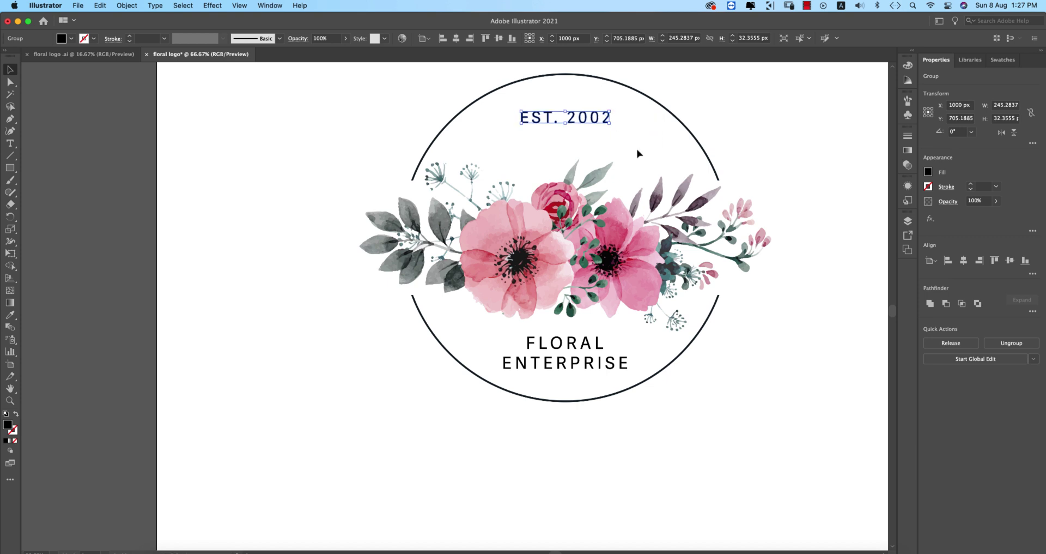
Nudge the FLORAL ENTERPRISE caption upward and reflect the flower bouquet across the vertical axis.
left_click(638, 156)
left_click_drag(597, 343, 590, 278)
right_click(597, 270)
mouse_move(645, 394)
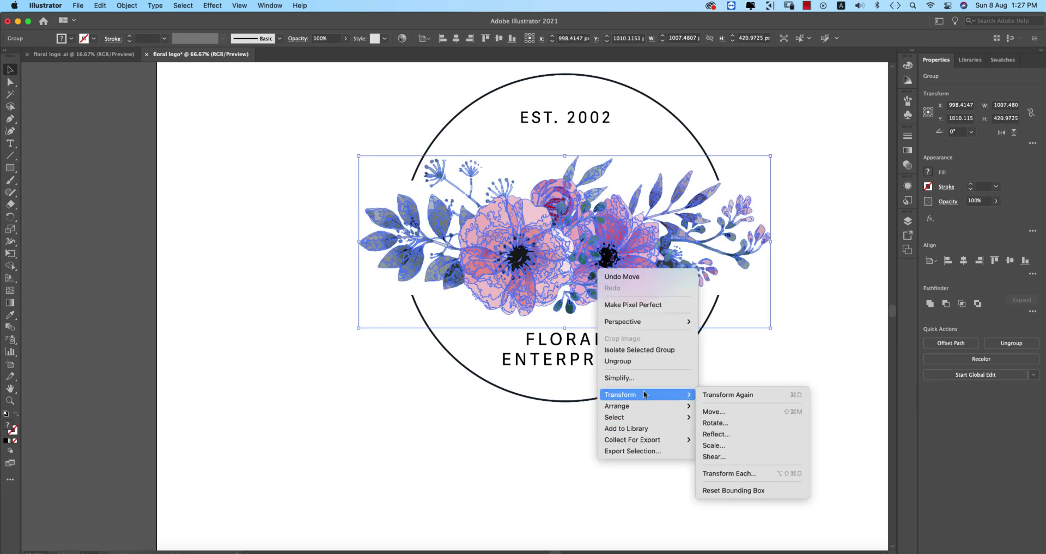
left_click(724, 435)
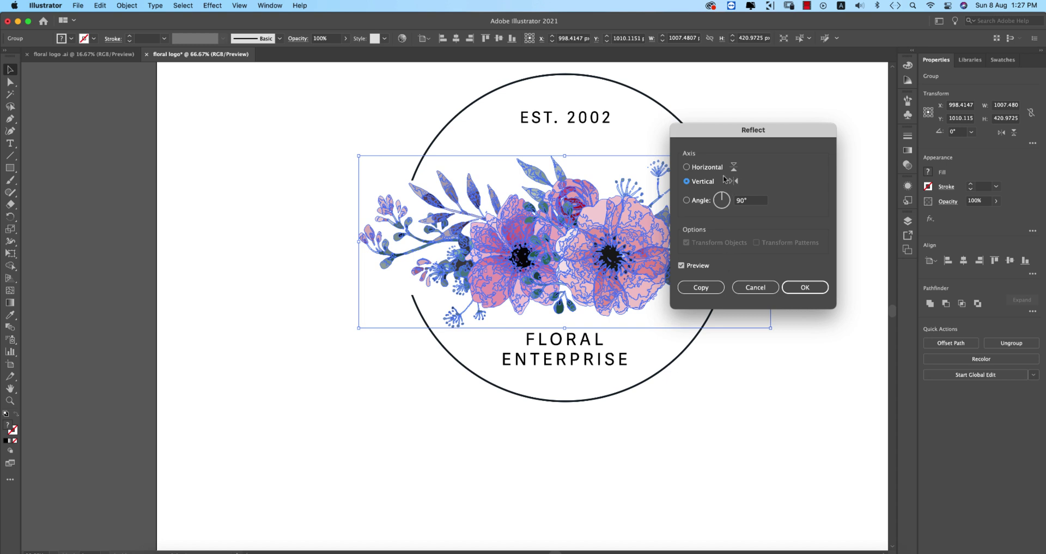
left_click(687, 167)
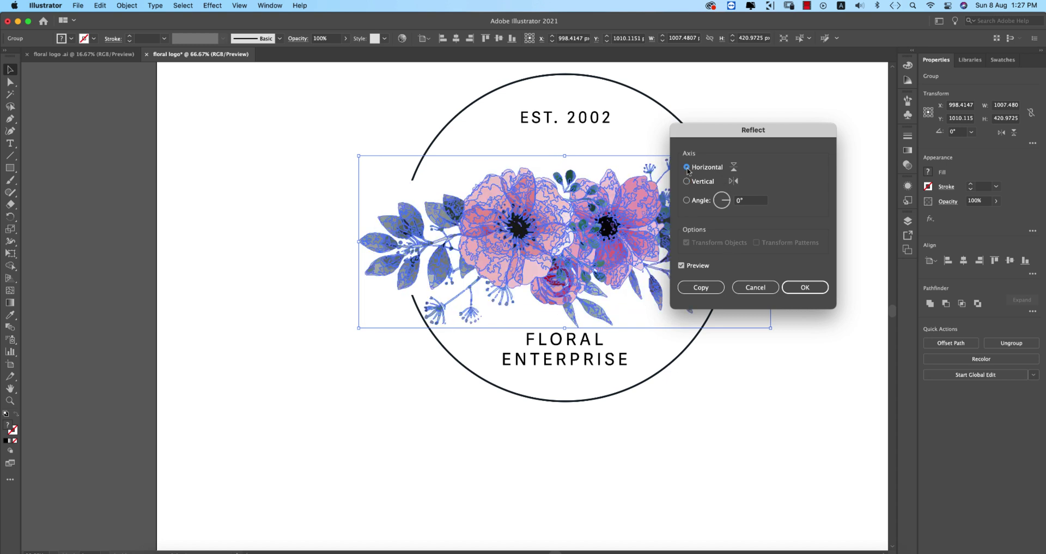
left_click(686, 182)
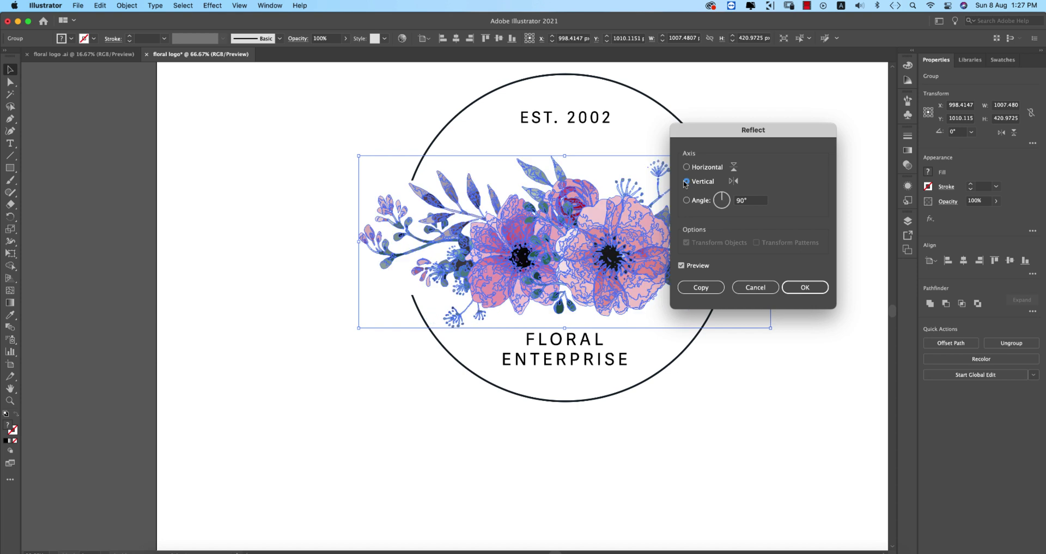
left_click(799, 287)
left_click(743, 387)
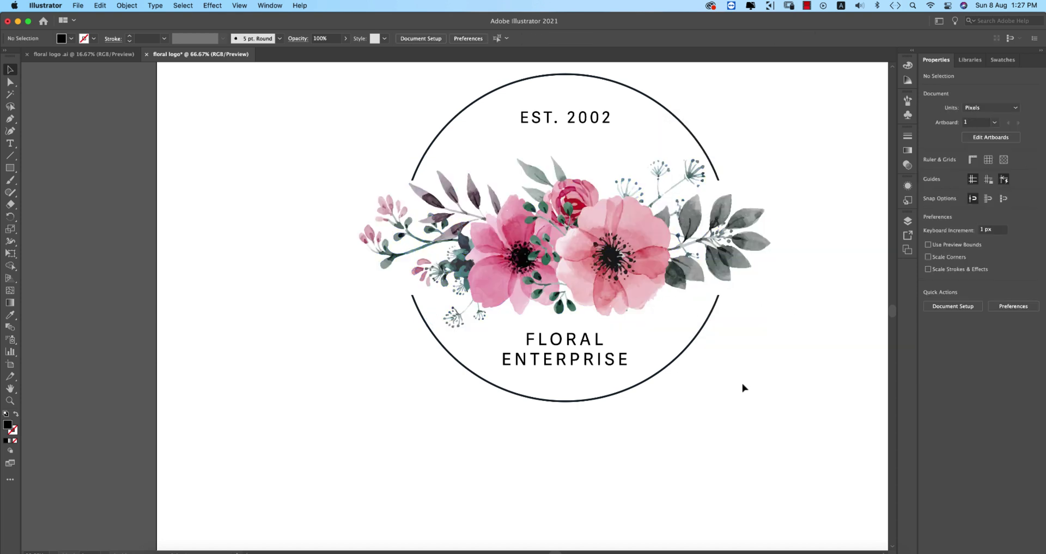
left_click(607, 268)
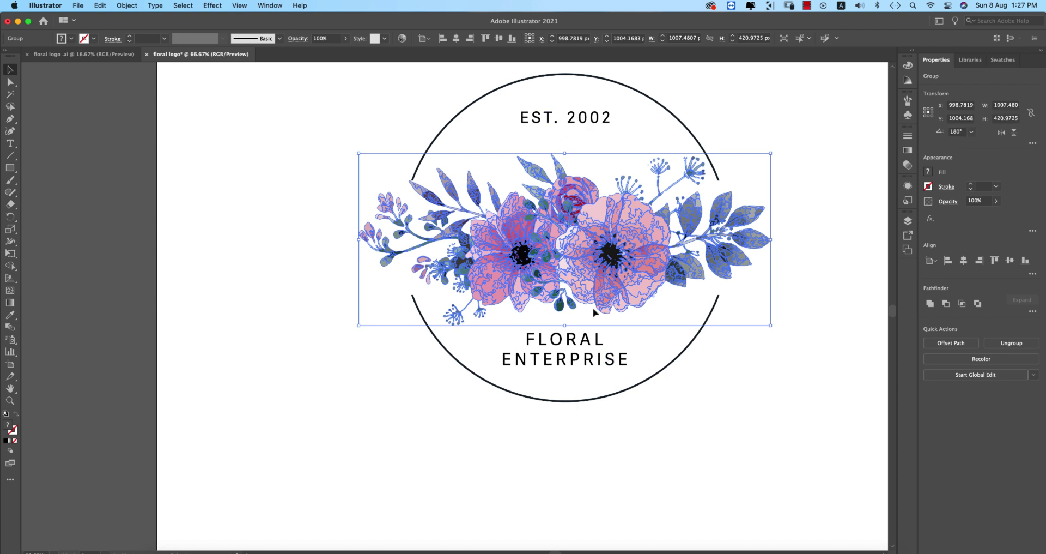
left_click(586, 118)
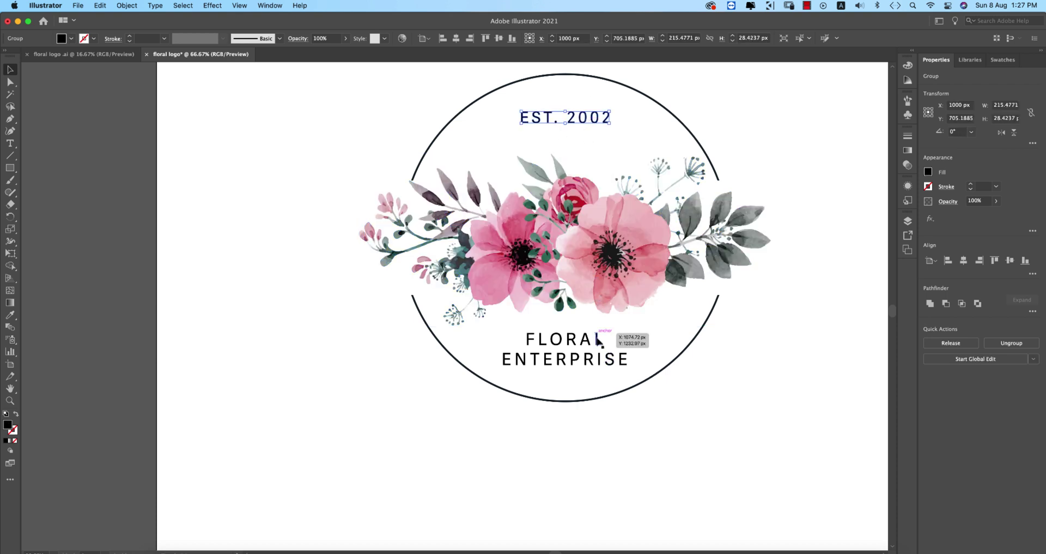
Group EST. 2002 with FLORAL ENTERPRISE and centre that group horizontally on the ring.
left_click(598, 339, "shift")
key("super+g")
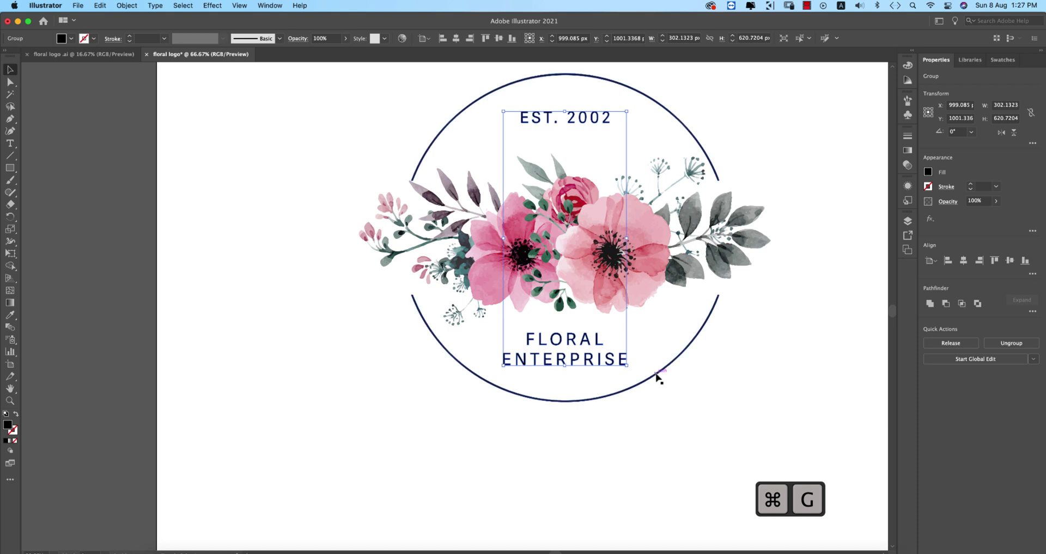
left_click(658, 377, "shift")
left_click(456, 38)
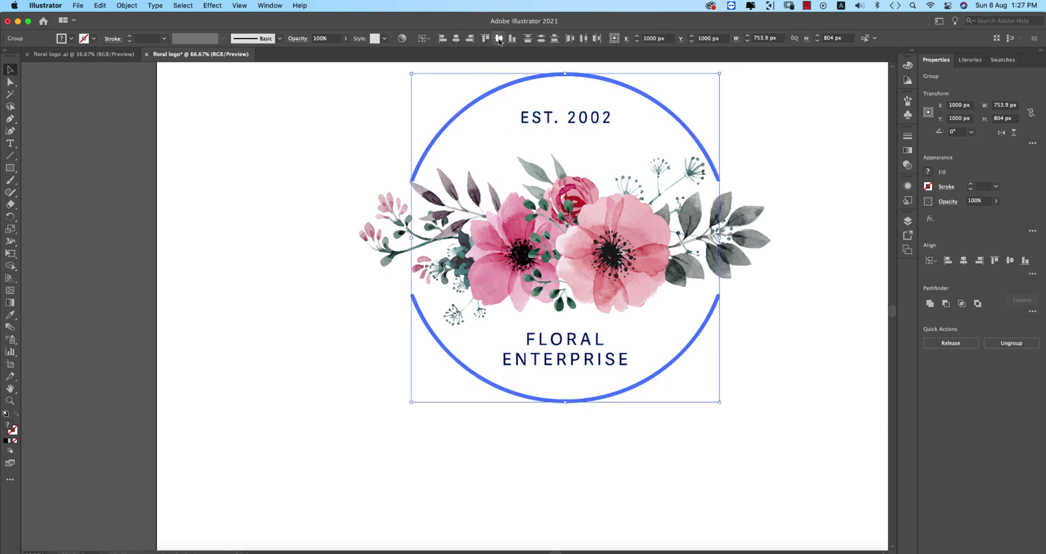
left_click(687, 319)
left_click(613, 275)
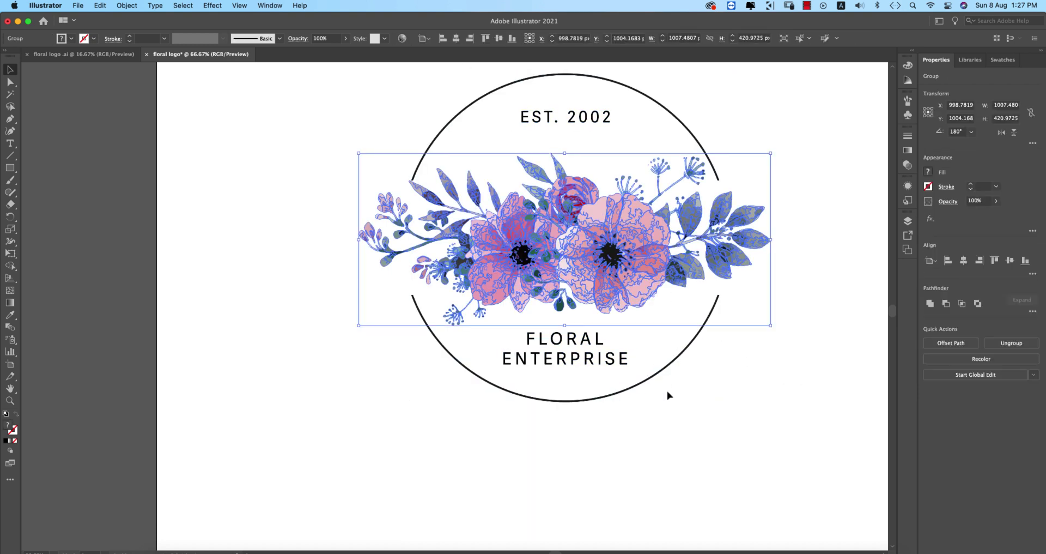
left_click(668, 394)
scroll(669, 394, "down", 3)
scroll(668, 395, "up", 2)
left_click(625, 364)
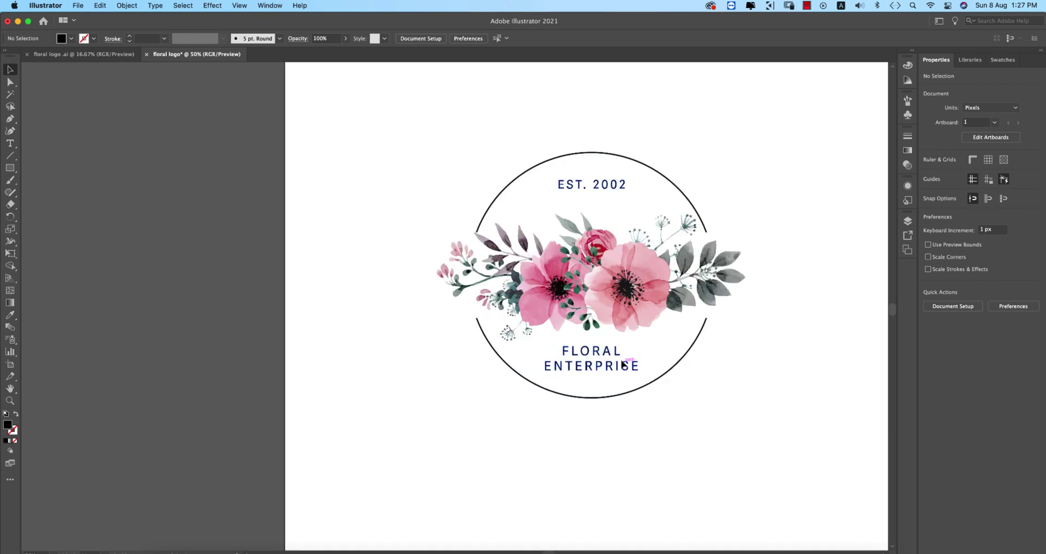
Recolour the text group dark green by sampling a leaf with the Eyedropper.
key("i")
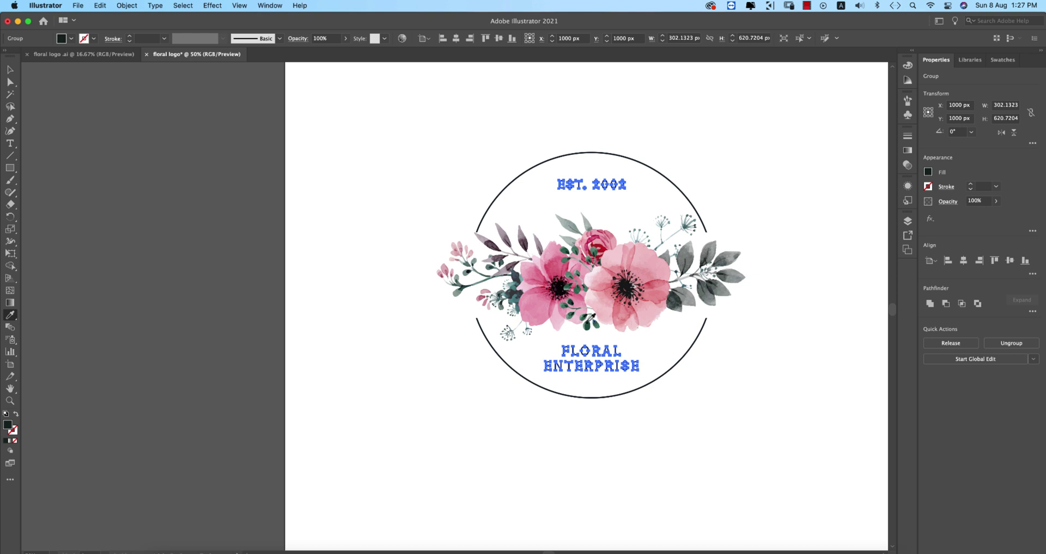
left_click(10, 69)
left_click(434, 347)
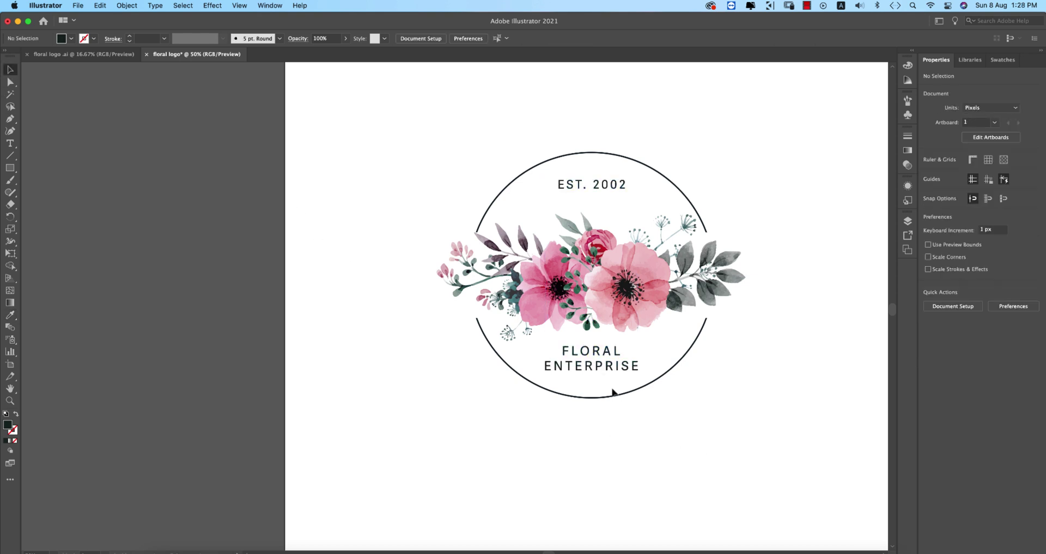
scroll(615, 391, "up", 2)
left_click(628, 366)
scroll(642, 373, "up", 3)
key("i")
scroll(574, 391, "up", 2)
left_click(542, 356)
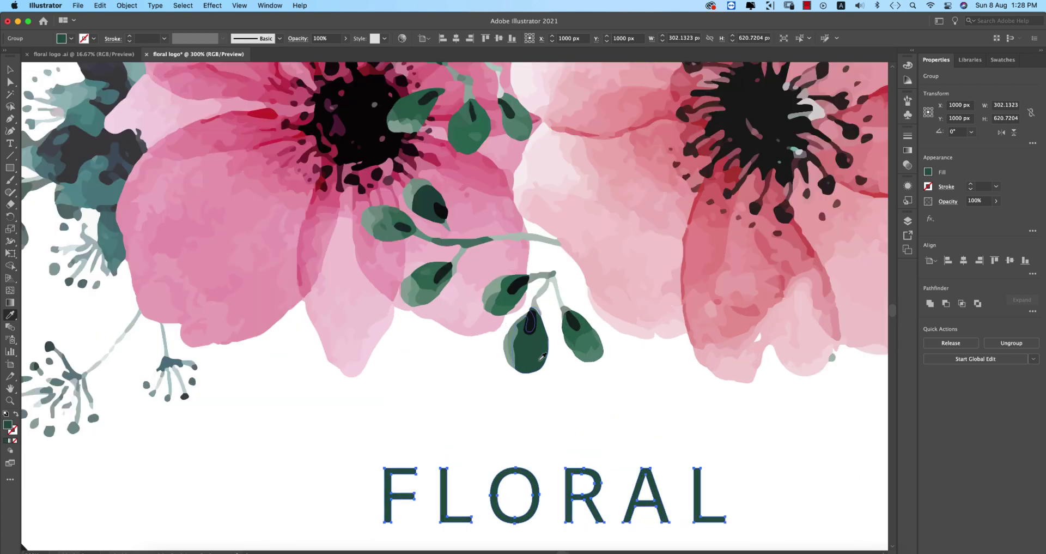
scroll(545, 360, "down", 3)
key("v")
Marquee-select every part of the logo and group it into one 1007 × 804 px object.
left_click(738, 484)
scroll(739, 484, "down", 4)
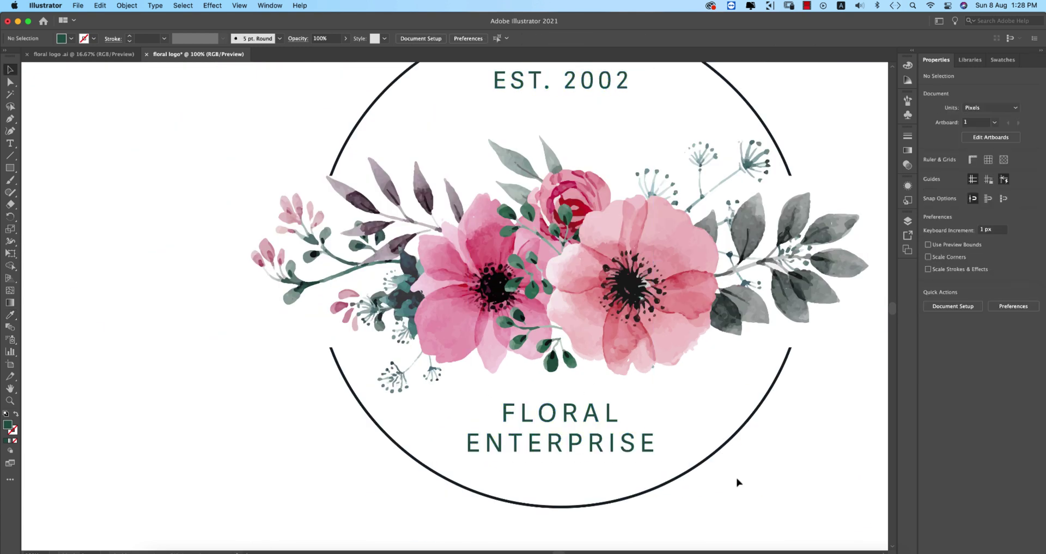
scroll(676, 420, "down", 2)
left_click_drag(486, 252, 713, 478)
key("super+g")
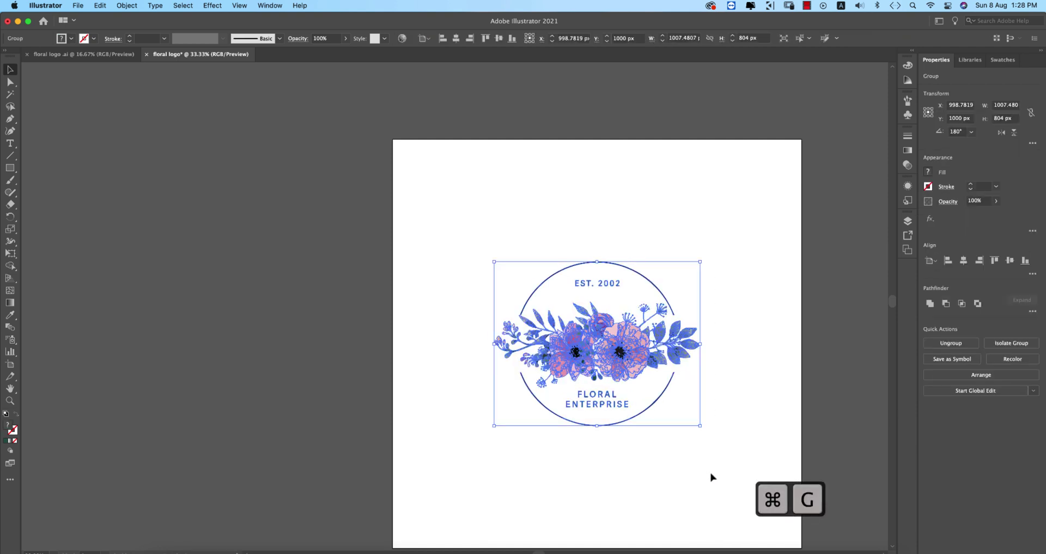
left_click(692, 463)
scroll(692, 463, "down", 2)
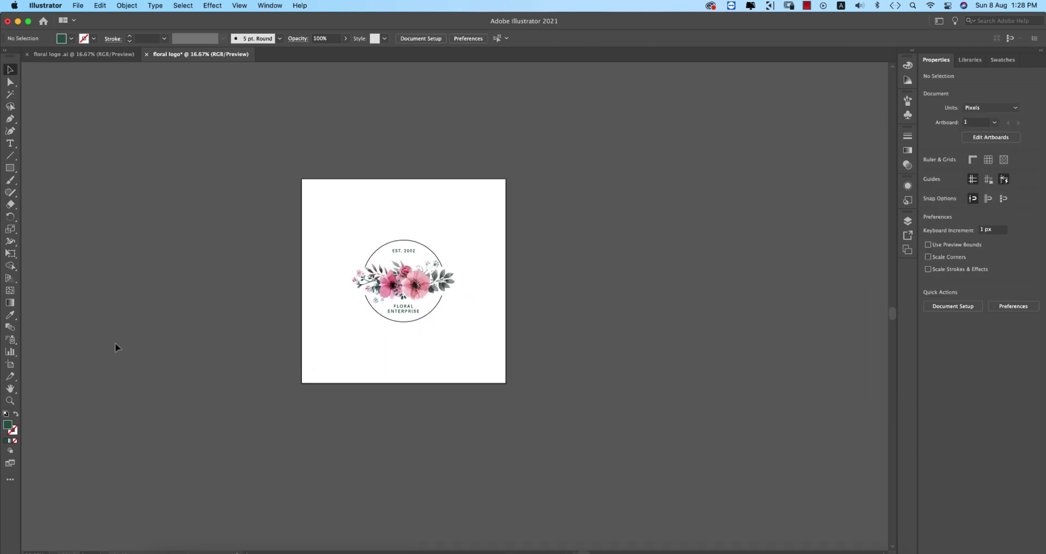
Copy the artboard with its logo to the right, then draw a rectangle spanning the new artboard.
left_click(9, 364)
left_click_drag(440, 331, 665, 322)
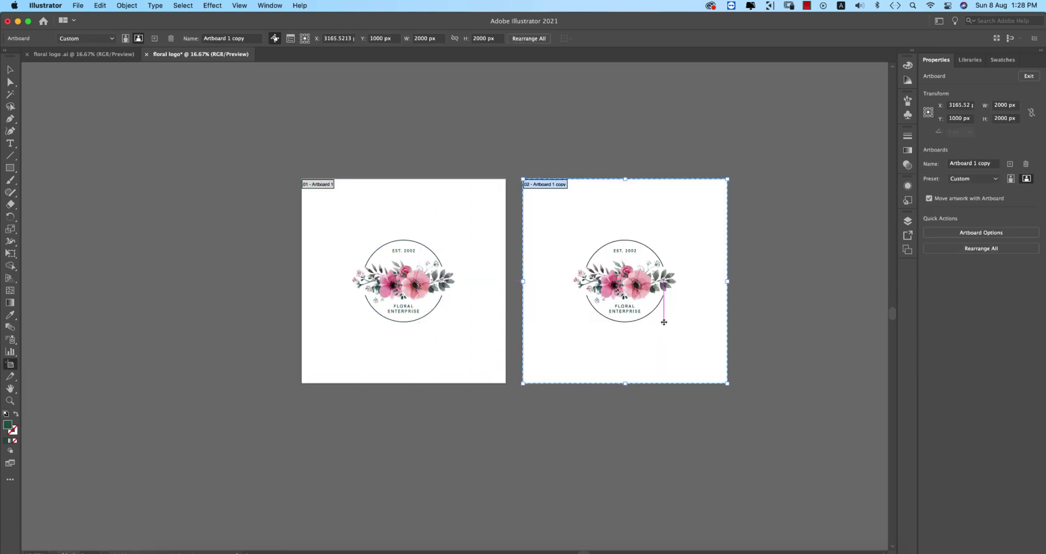
key("Escape")
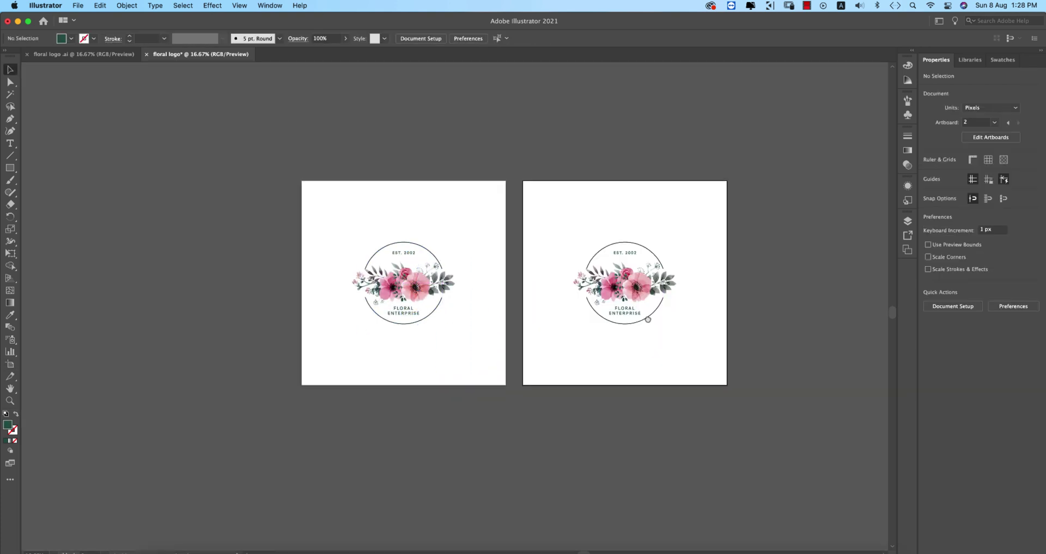
scroll(675, 329, "up", 1)
left_click_drag(699, 357, 697, 329)
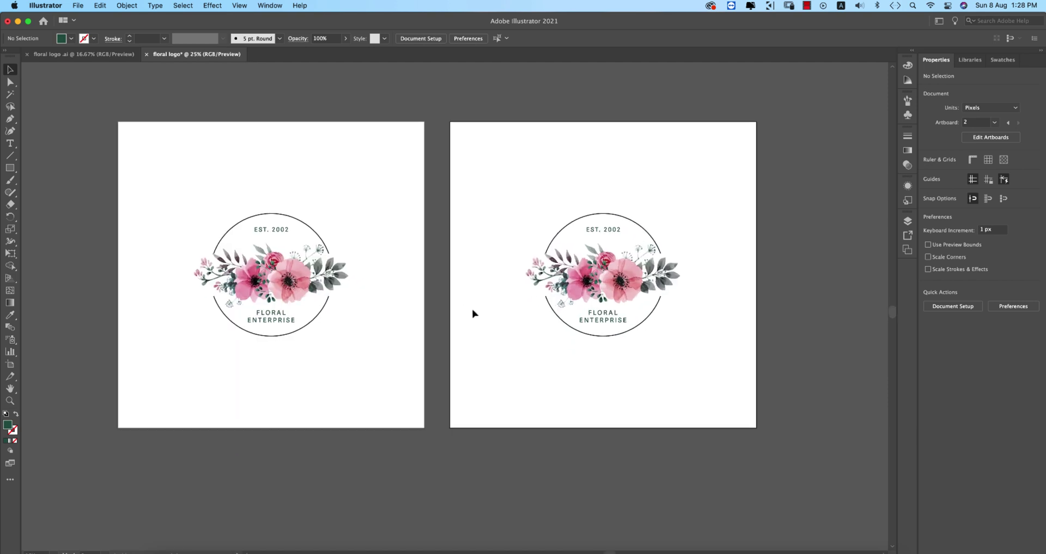
left_click(9, 168)
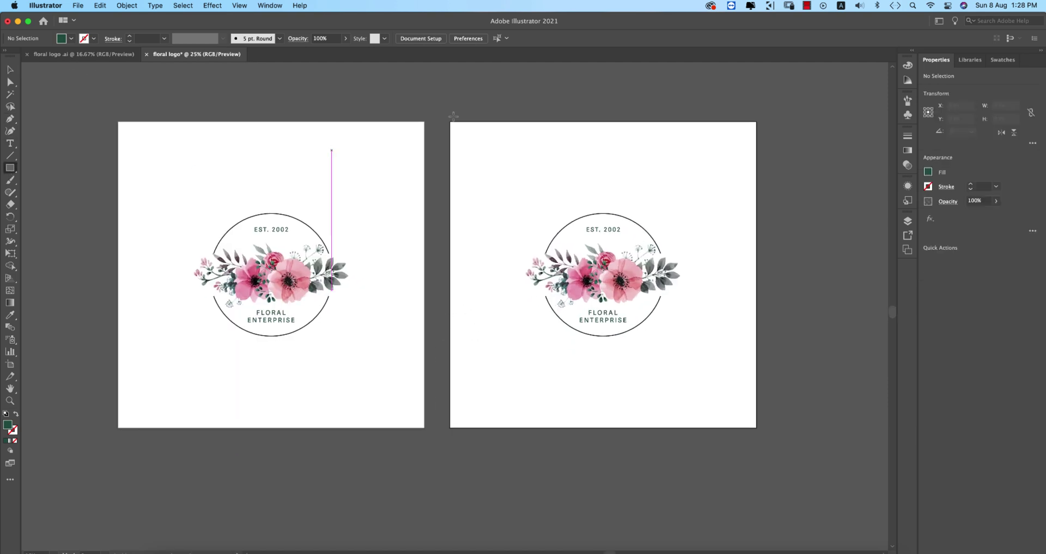
left_click_drag(450, 122, 756, 428)
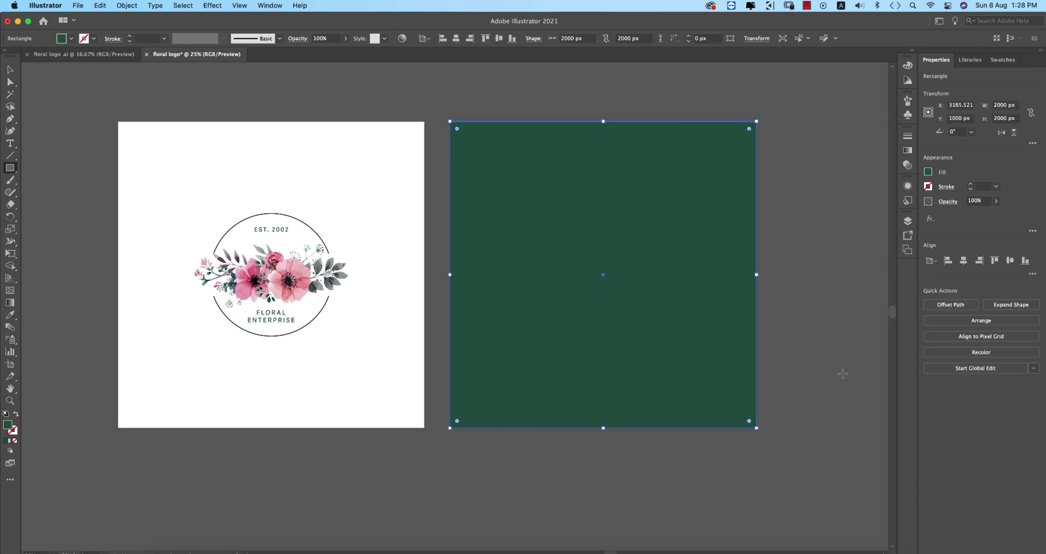
Fill the new rectangle with dark navy #02112D and send it behind the copied logo.
scroll(841, 369, "down", 1)
double_click(8, 428)
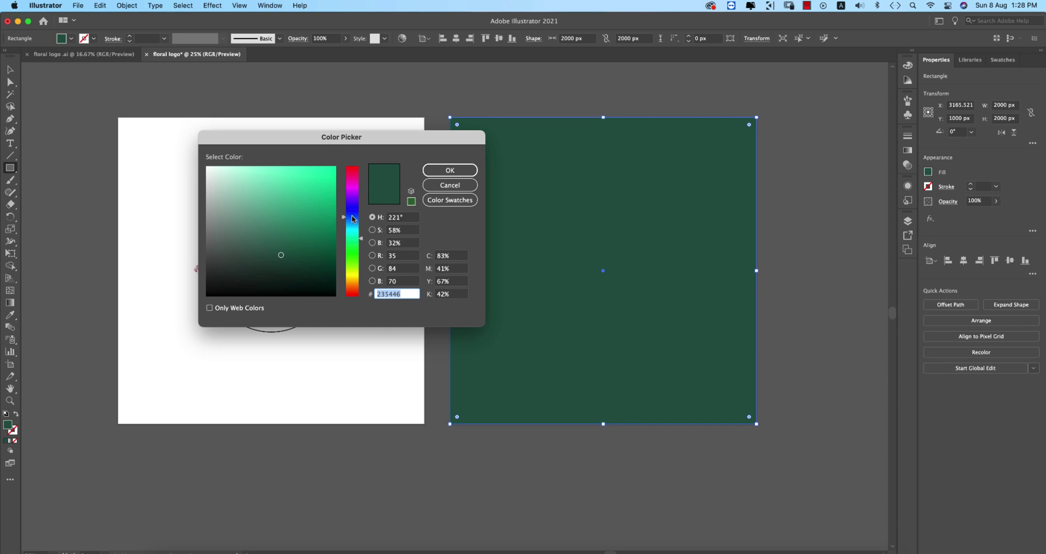
left_click(353, 219)
left_click(330, 266)
left_click(450, 170)
left_click(10, 71)
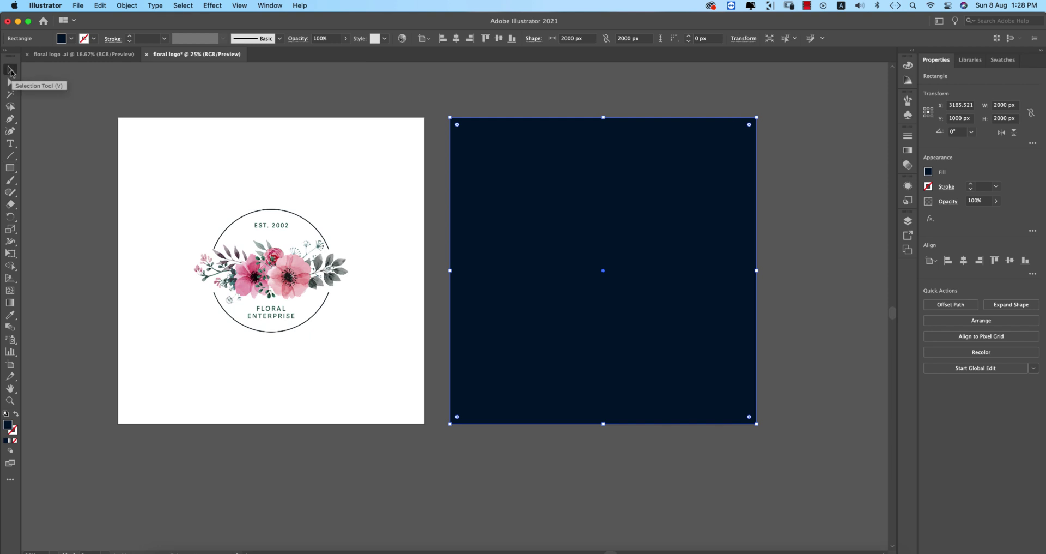
key("super+shift+bracketleft")
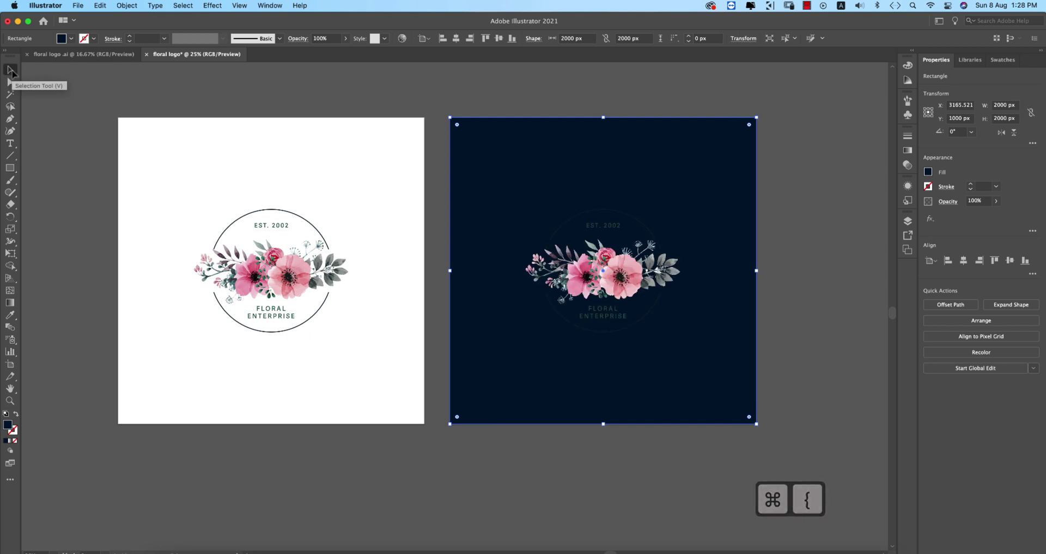
left_click(778, 257)
scroll(705, 284, "up", 2)
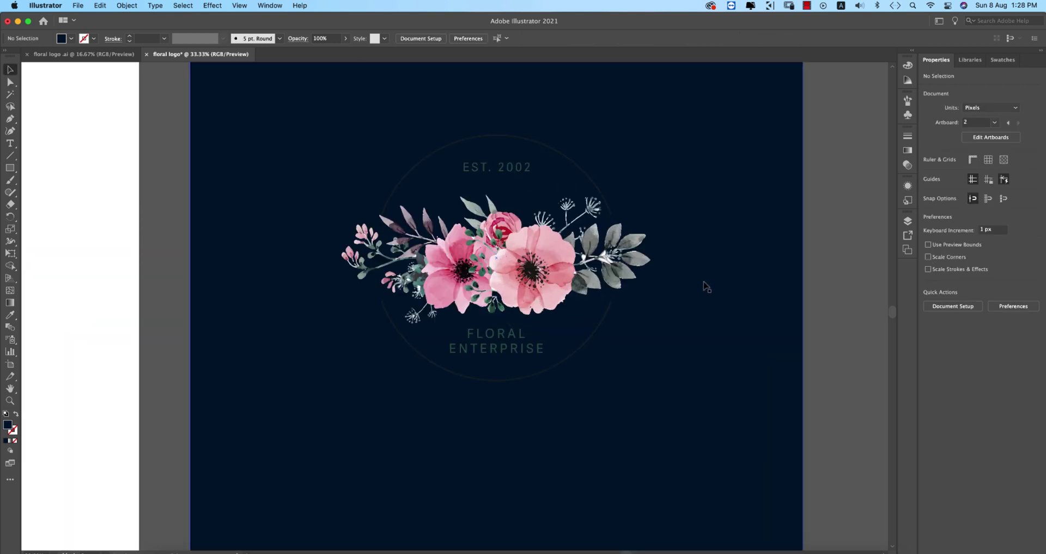
Give the navy-artboard logo's ring and lettering a white fill.
double_click(642, 167)
left_click(641, 168)
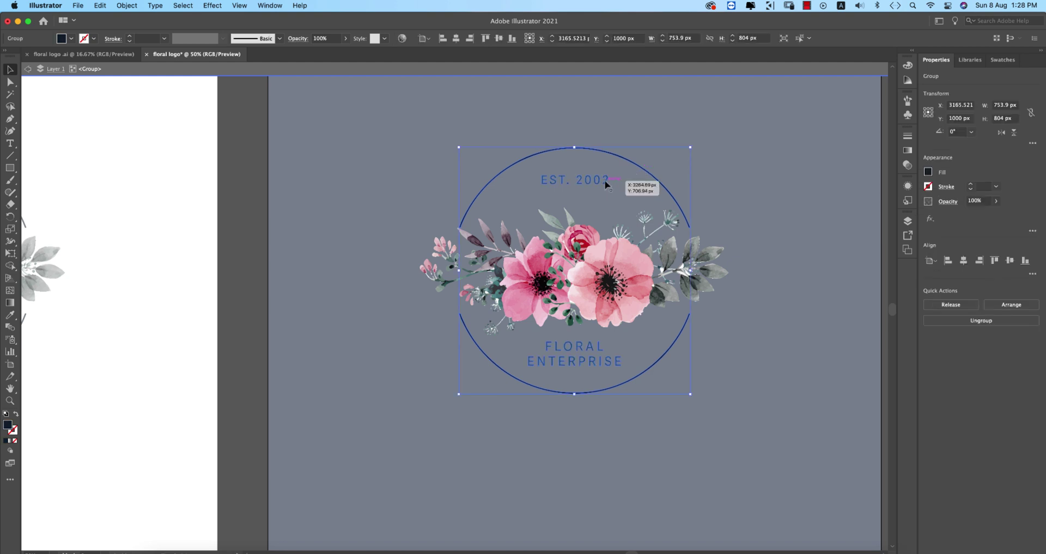
left_click(70, 38)
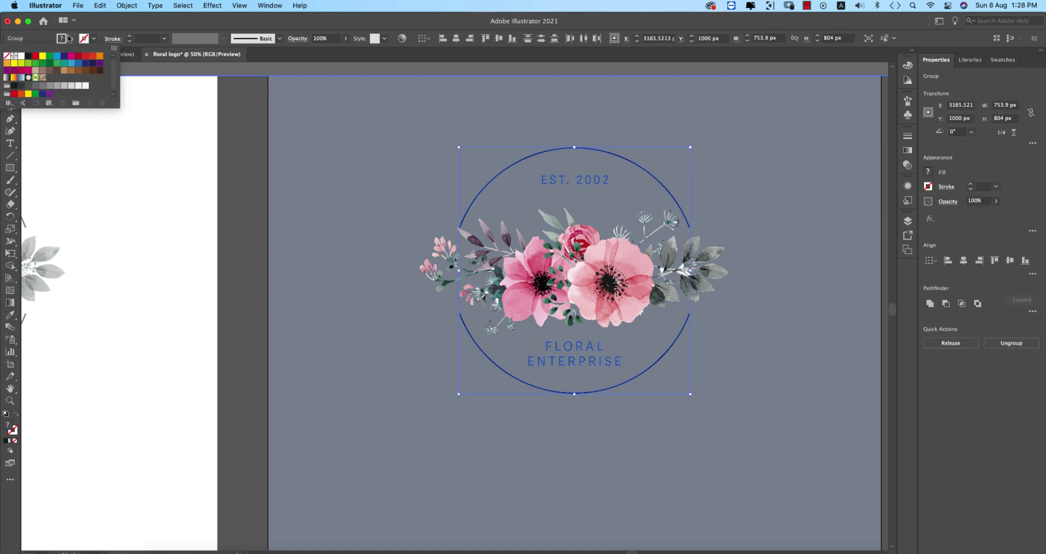
left_click(24, 56)
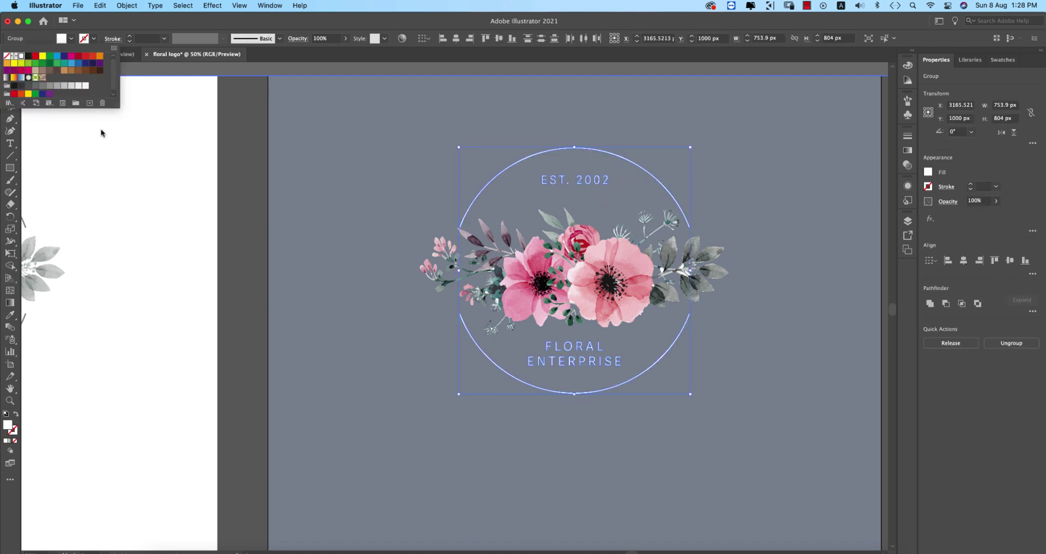
left_click(270, 250)
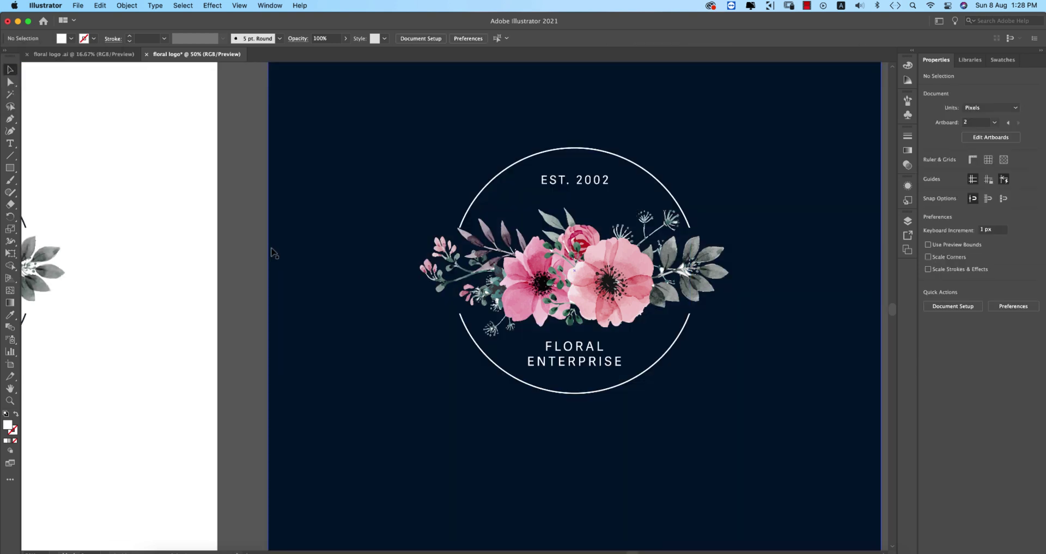
key("super+minus")
key("super+minus")
scroll(392, 321, "left", 5)
Select the logo with its navy background, then save the file as floral logo tutprial.ai.
key("super+a")
left_click(700, 325, "shift")
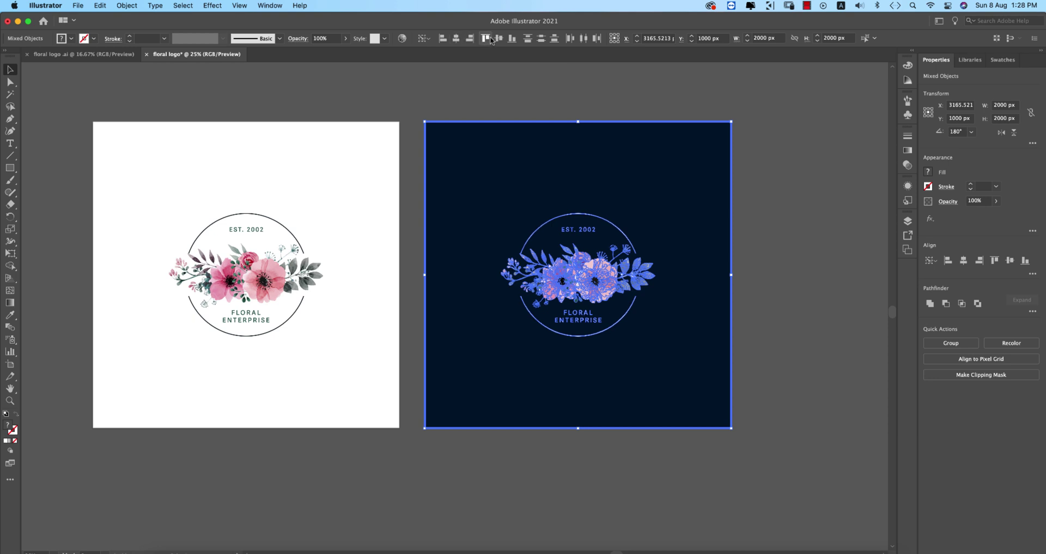
left_click(780, 282)
scroll(624, 346, "left", 5)
key("super+s")
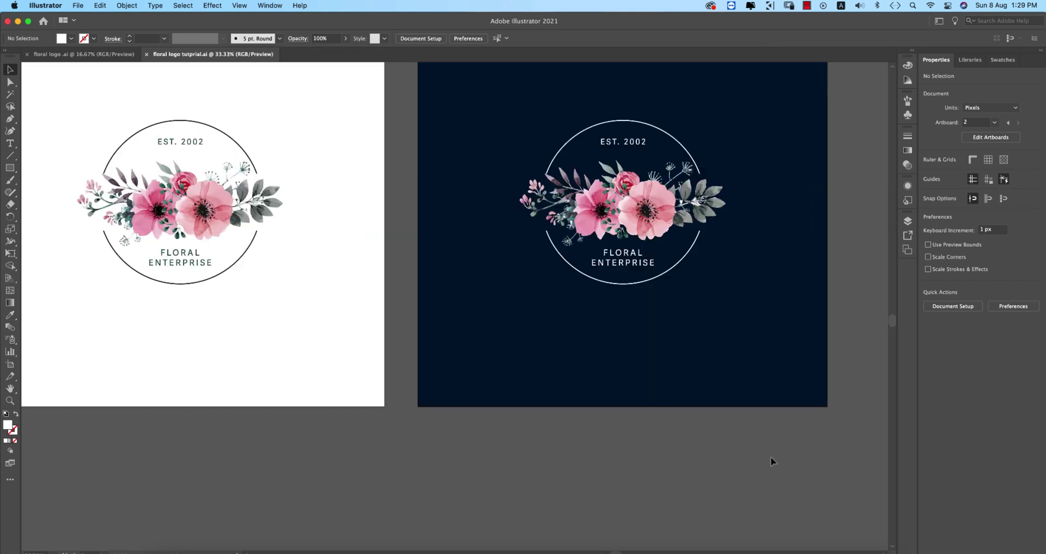
Export the navy-artboard logo as Asset 1.png and check it in the 300ppi folder.
scroll(698, 338, "down", 5)
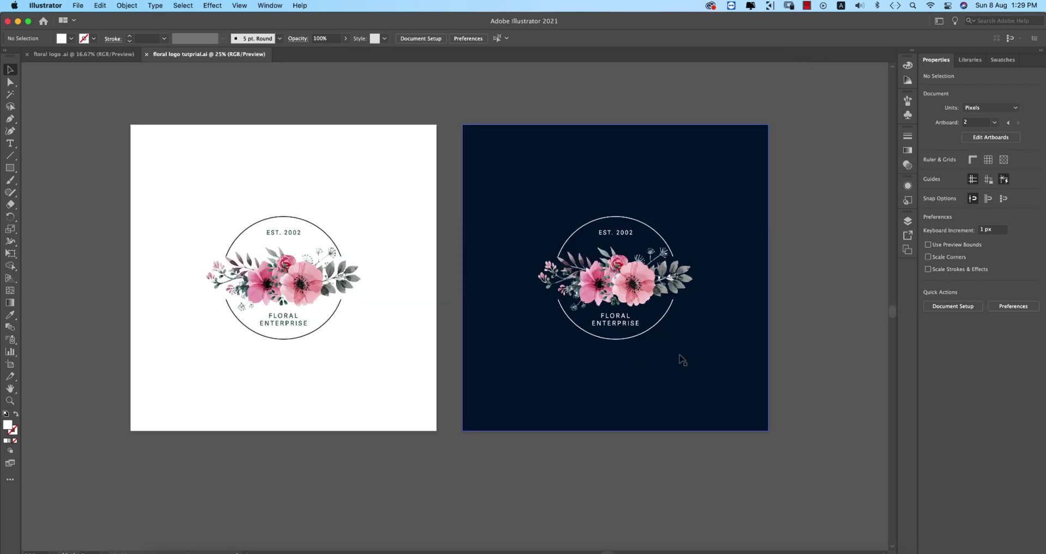
left_click(675, 279)
right_click(674, 278)
left_click(697, 461)
left_click(723, 397)
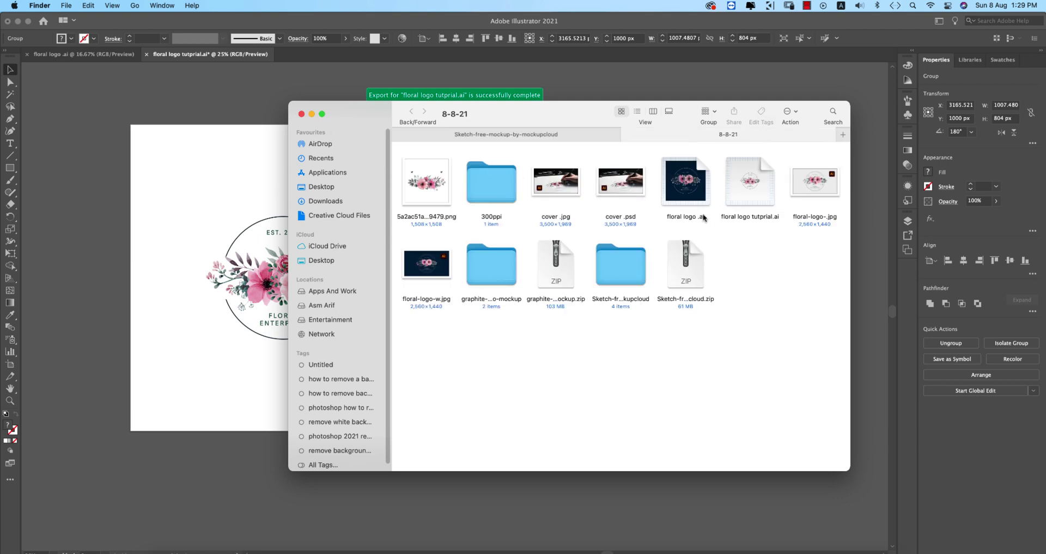
double_click(491, 182)
left_click(432, 200)
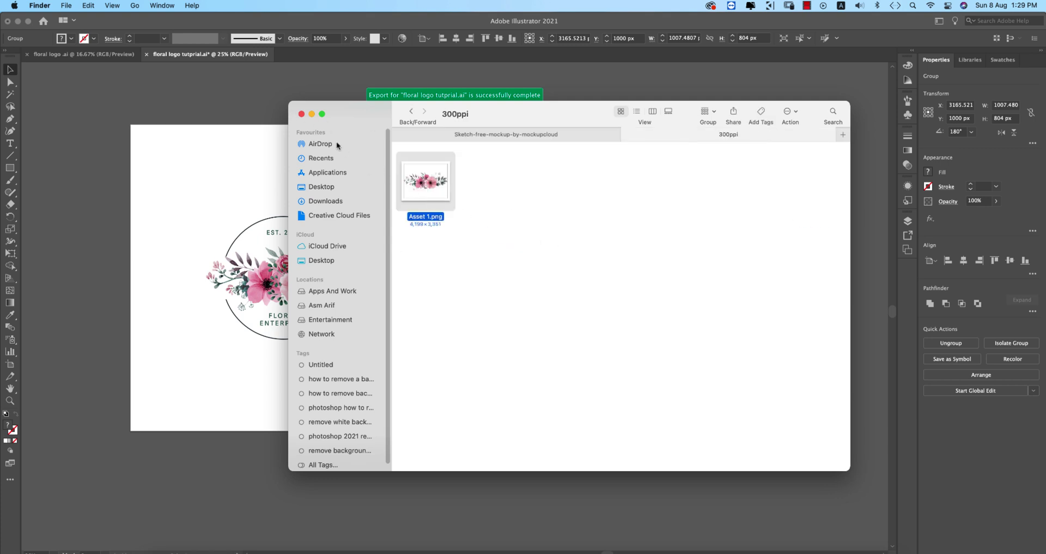
left_click(301, 113)
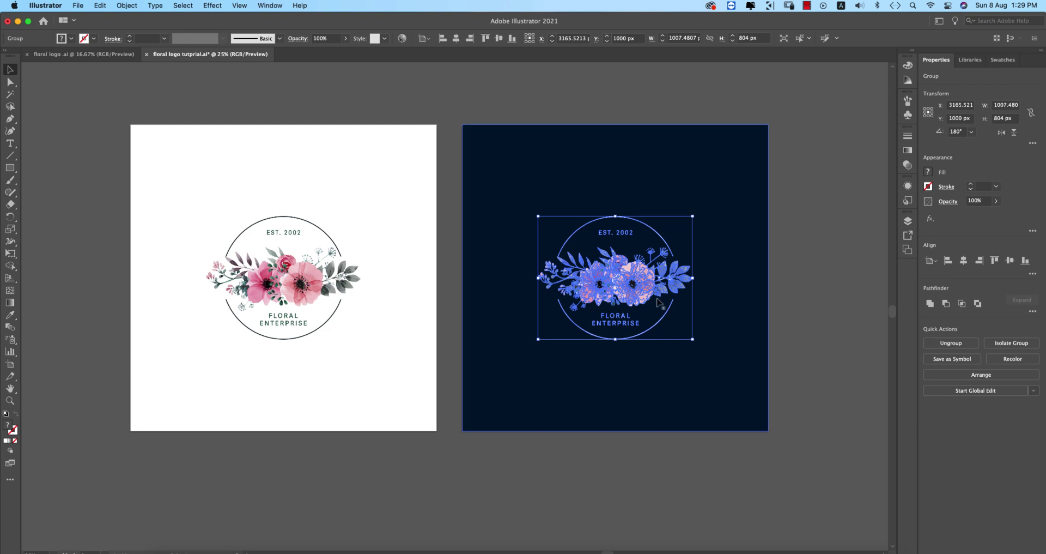
Export the white-artboard logo as Asset 2.png and confirm it in the 300ppi folder.
left_click(357, 280)
right_click(354, 279)
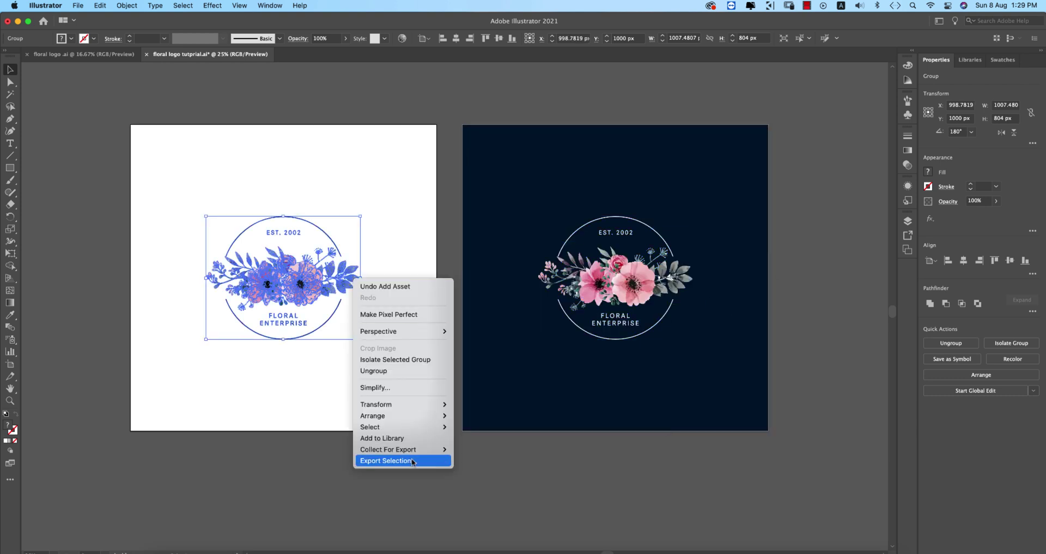
left_click(388, 460)
left_click(693, 395)
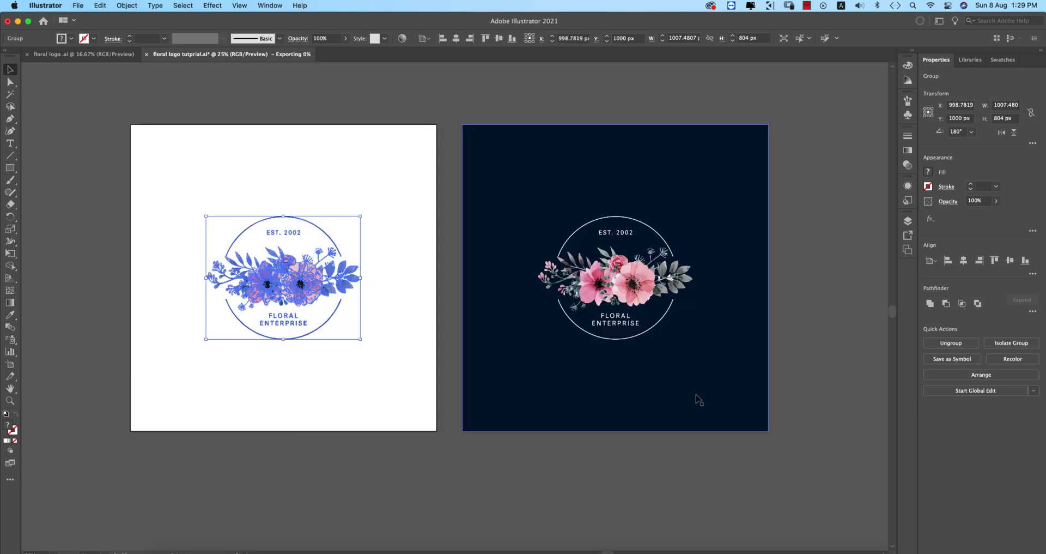
double_click(496, 178)
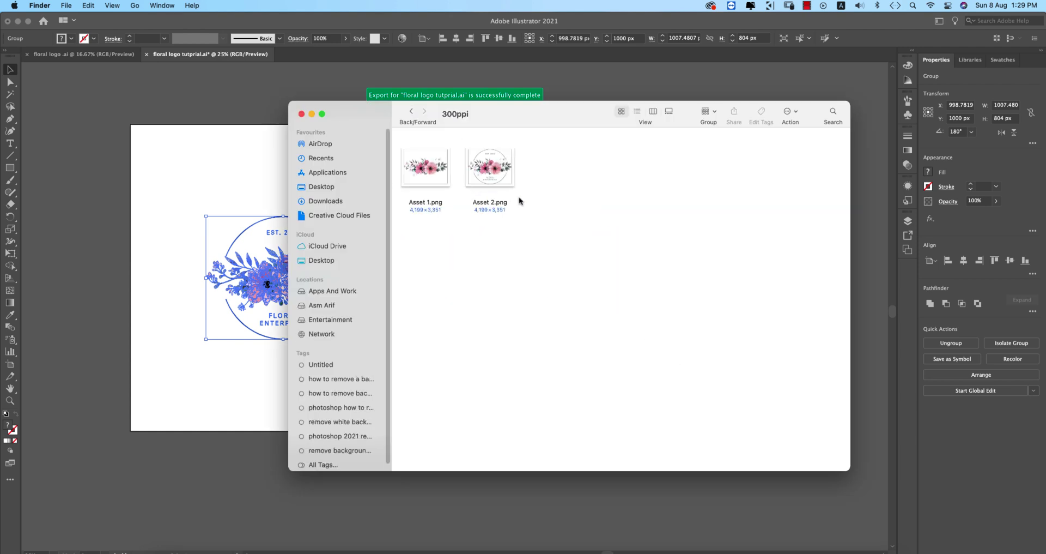
left_click(301, 113)
left_click(486, 364)
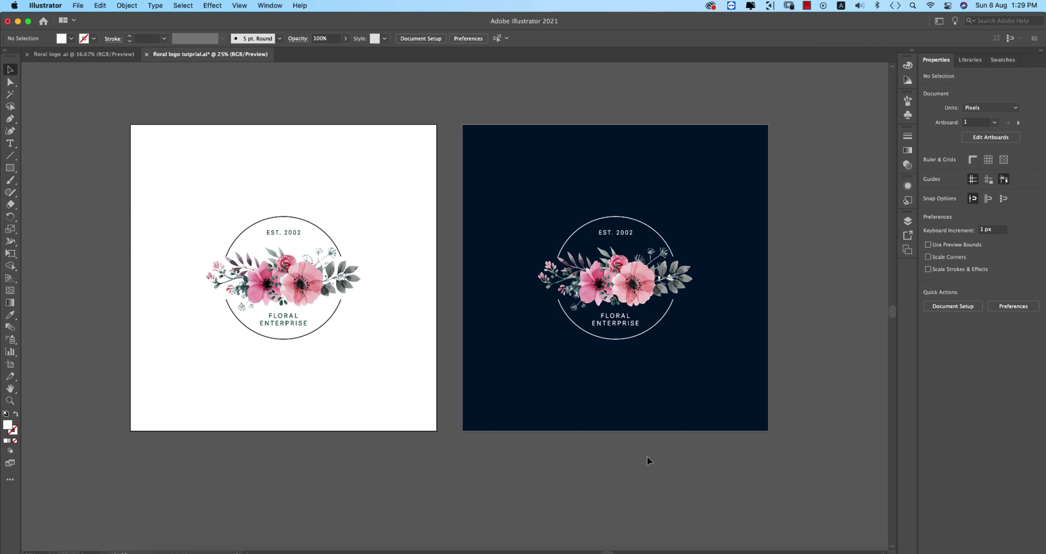
Open the recent portrait photo in Photoshop and embed Asset 2.png, scaled down at the lower left.
left_click(271, 542)
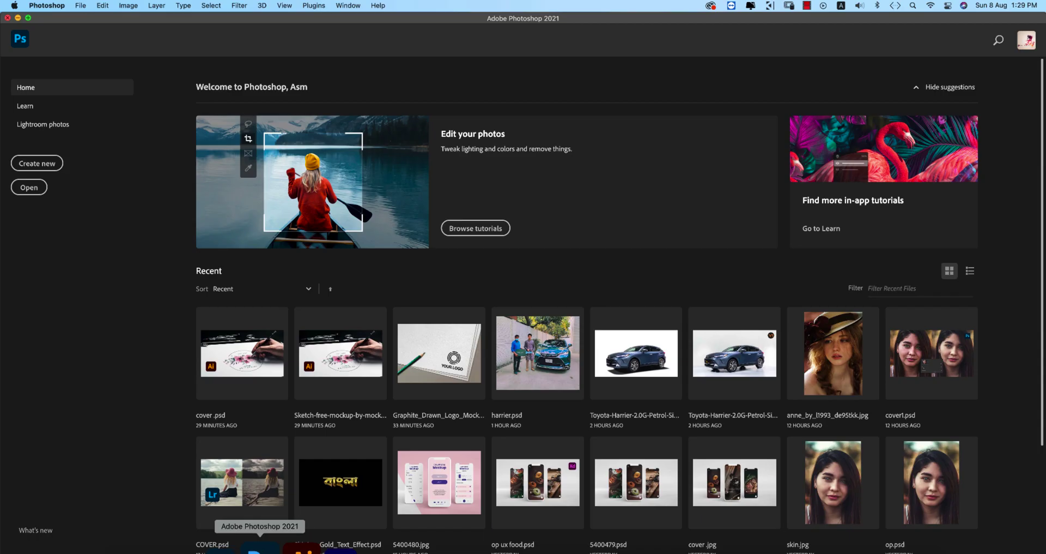
left_click(846, 361)
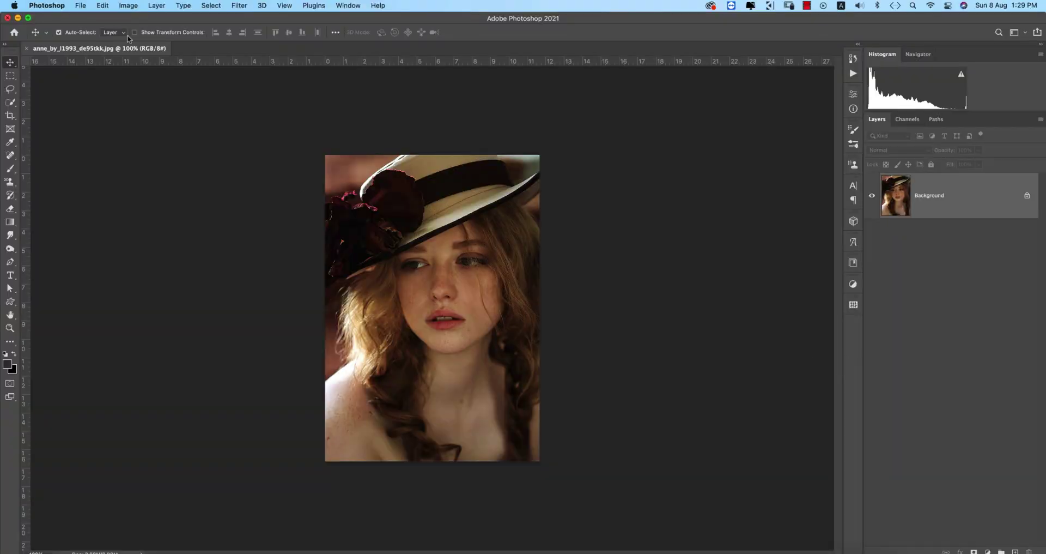
left_click(80, 5)
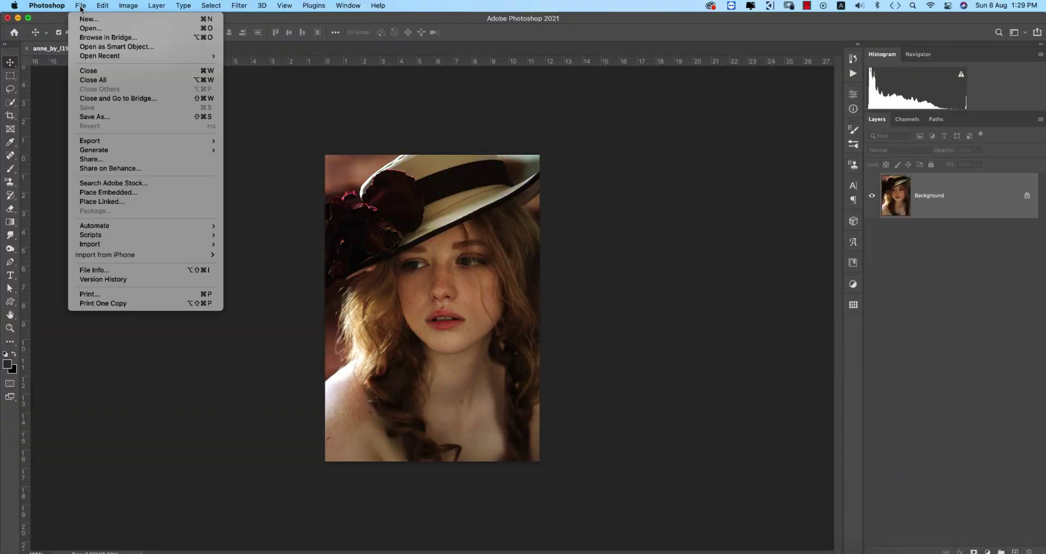
left_click(116, 193)
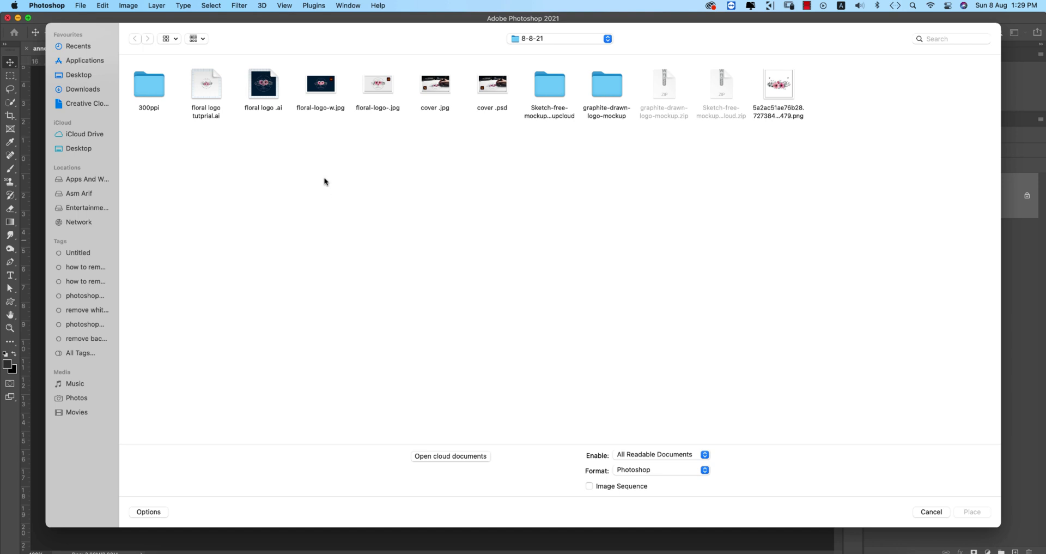
double_click(149, 85)
double_click(148, 87)
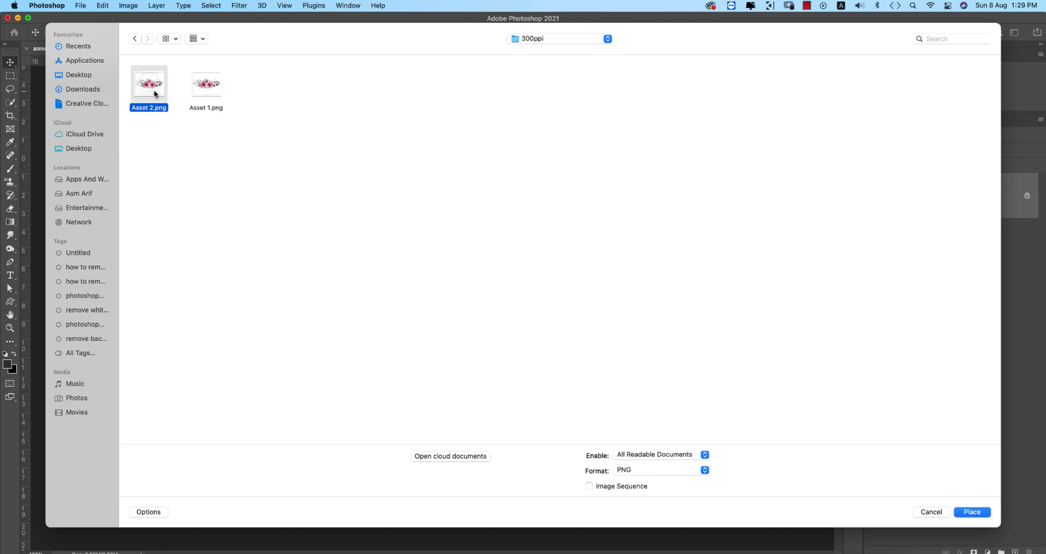
left_click_drag(538, 308, 398, 417)
key("Return")
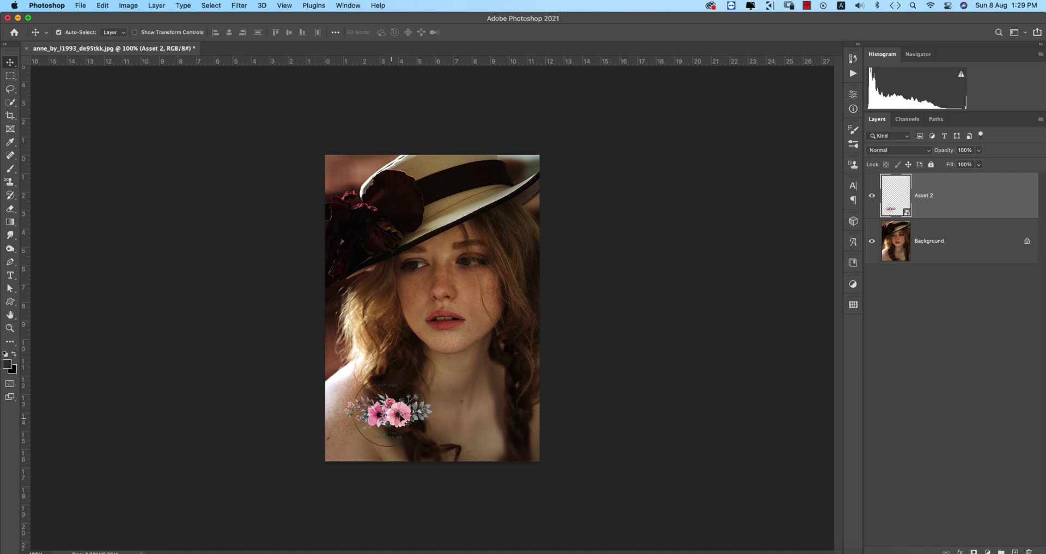
Replace the Asset 2 layer with Asset 1.png, scaled to about 30% and moved down.
key("BackSpace")
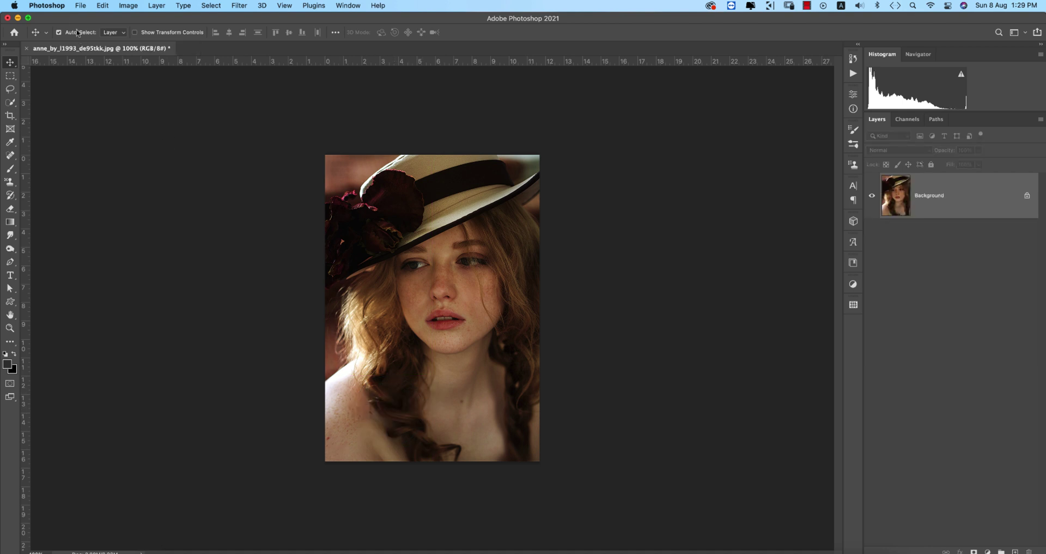
left_click(87, 5)
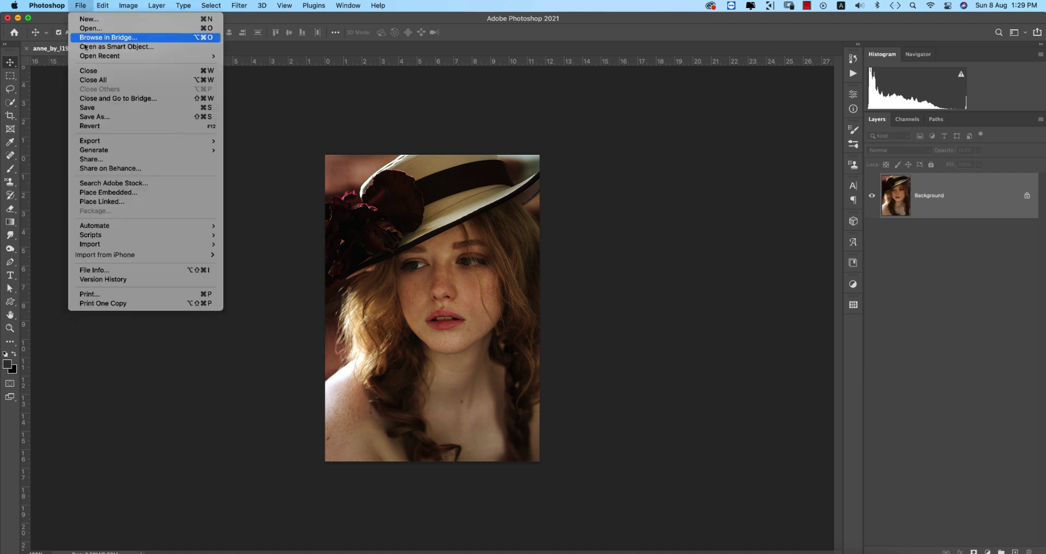
left_click(110, 196)
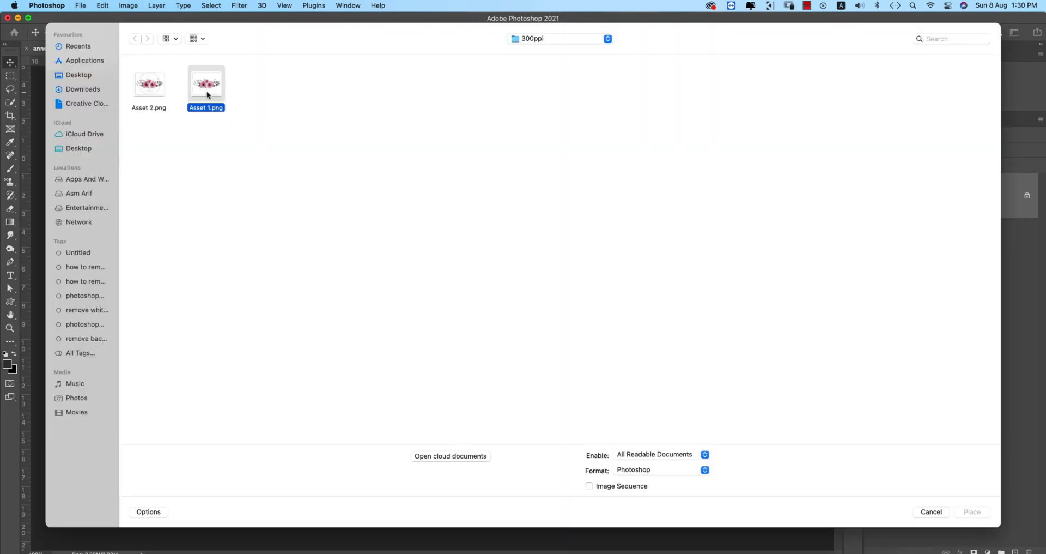
double_click(207, 91)
left_click_drag(543, 310, 444, 420)
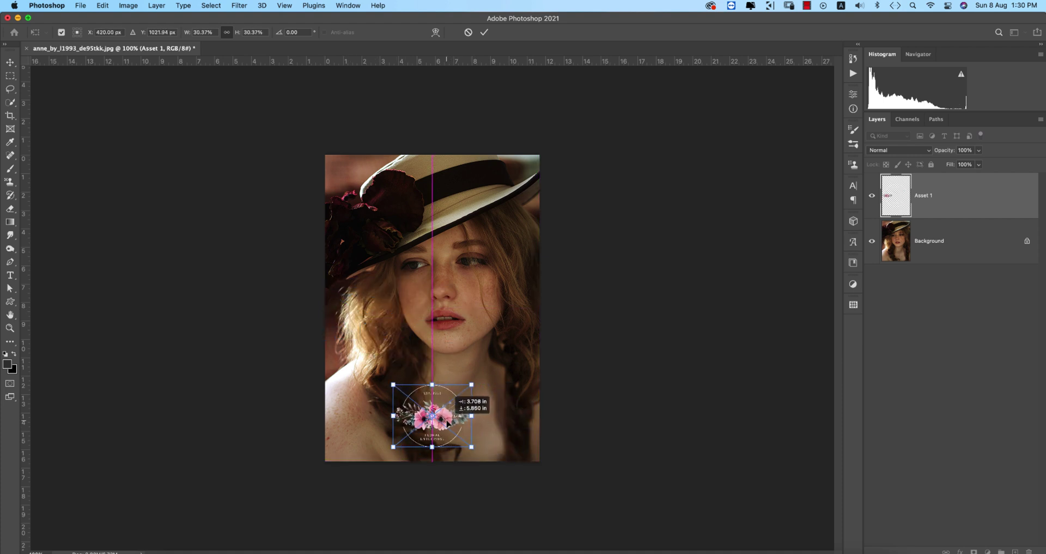
key("Return")
Lower the logo layer's opacity slightly and save the photo as a PSD.
left_click_drag(954, 155, 936, 155)
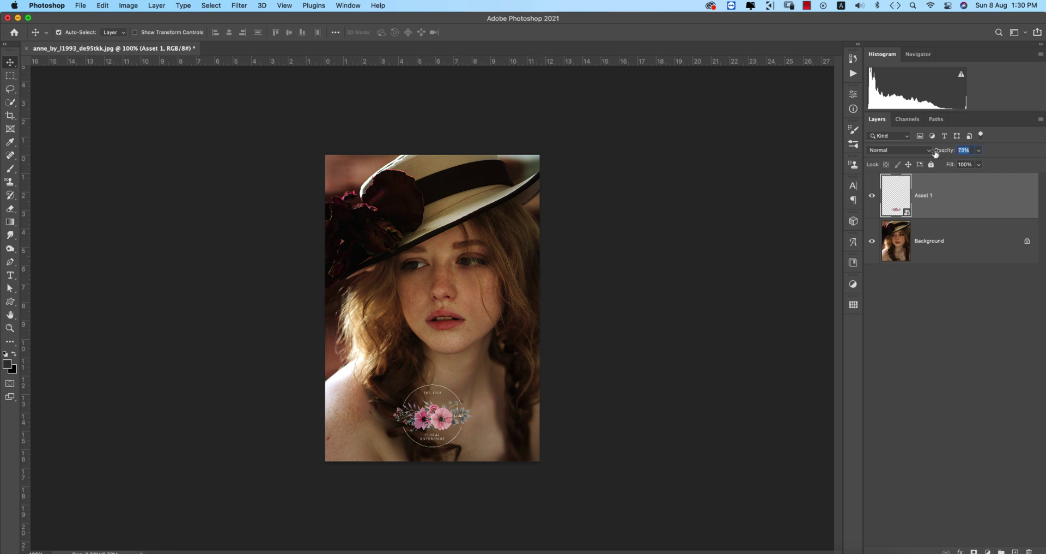
left_click(661, 343)
key("super+s")
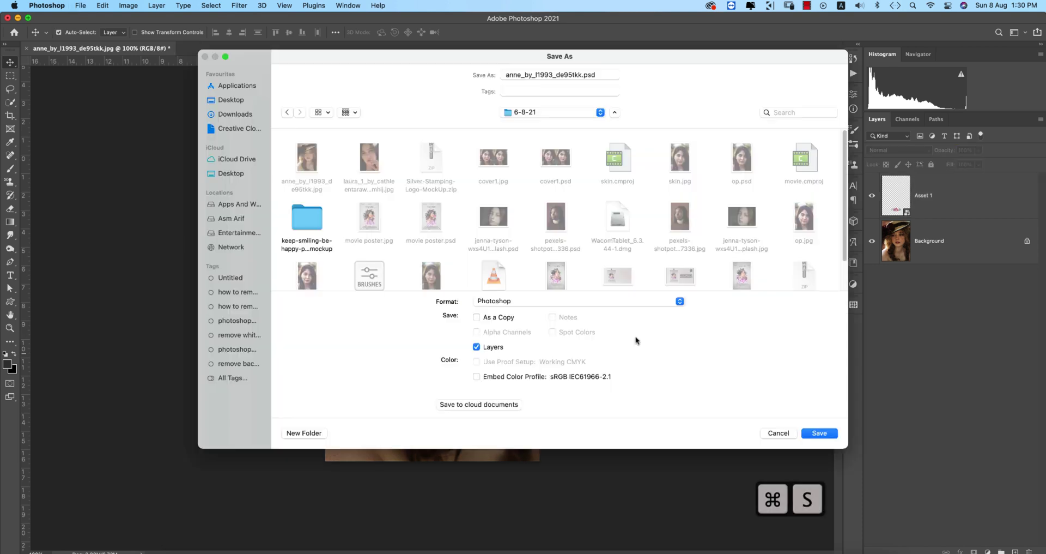
key("Return")
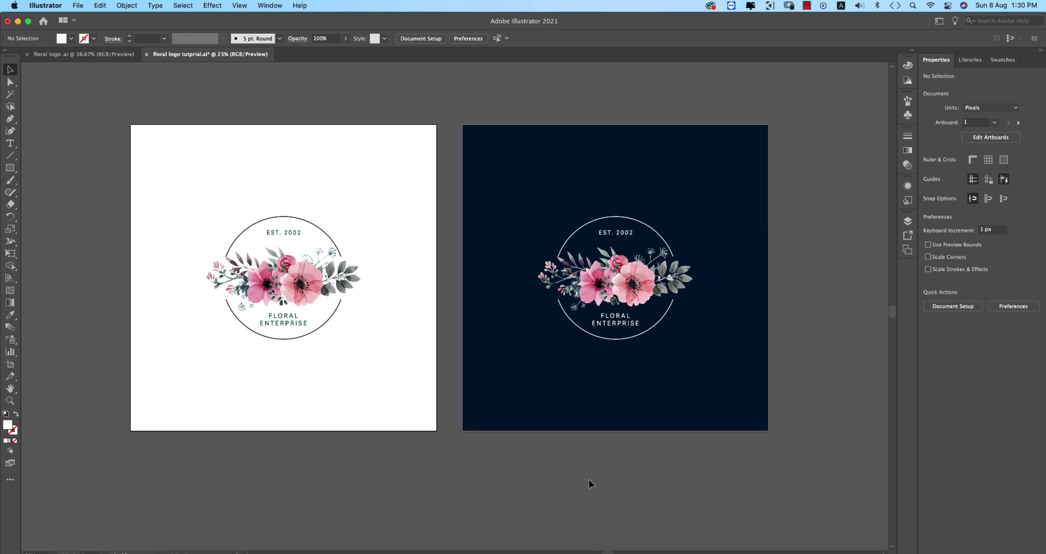
Fit the artboard to the window and pan over to the navy artboard with the white logo.
key("super+0")
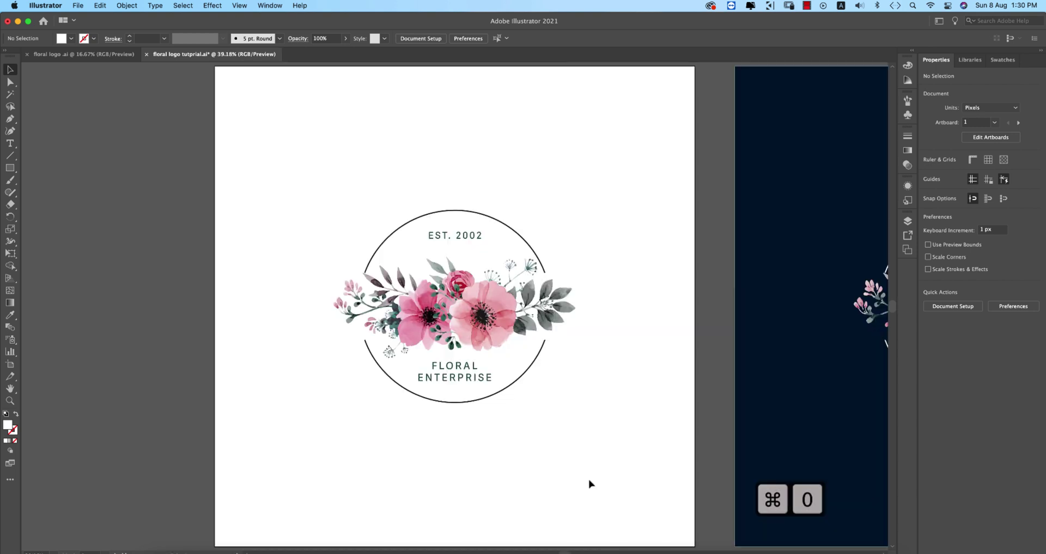
left_click_drag(688, 458, 271, 463)
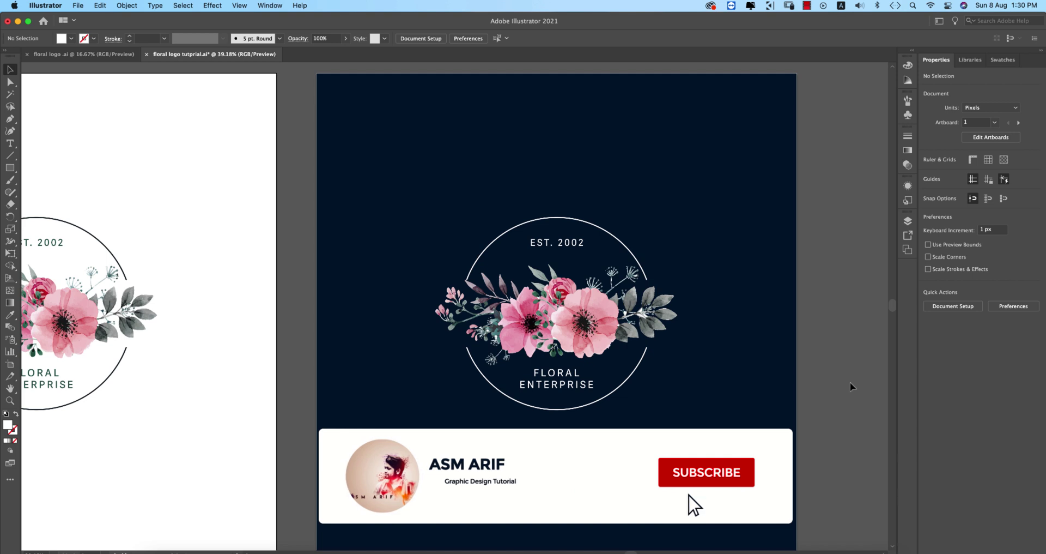